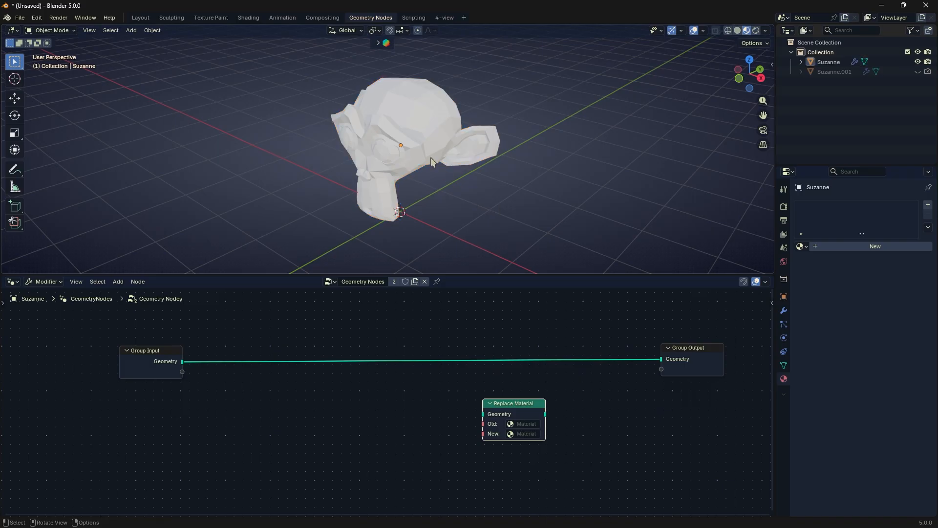
Step: Move the loose Replace Material node aside and insert a Set Material node with Red Material between Group Input and Group Output
left_click(431, 161)
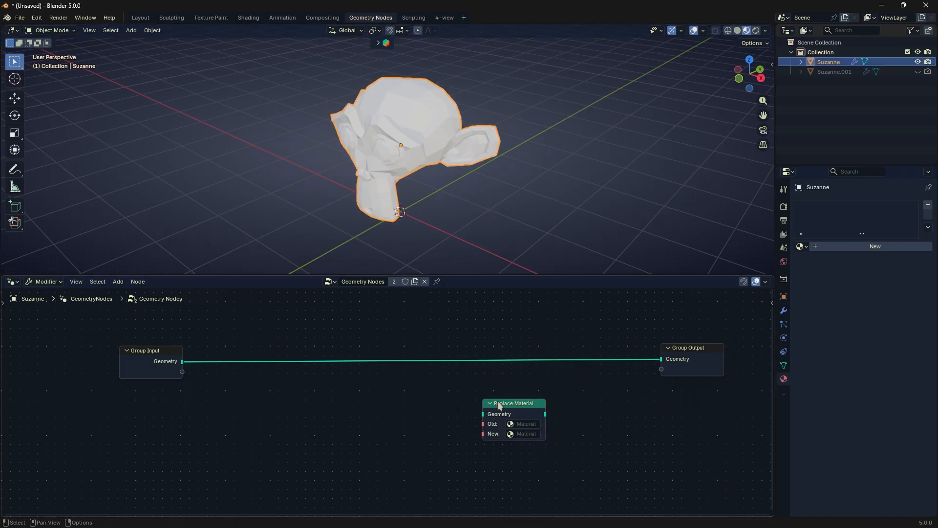
left_click_drag(500, 405, 398, 418)
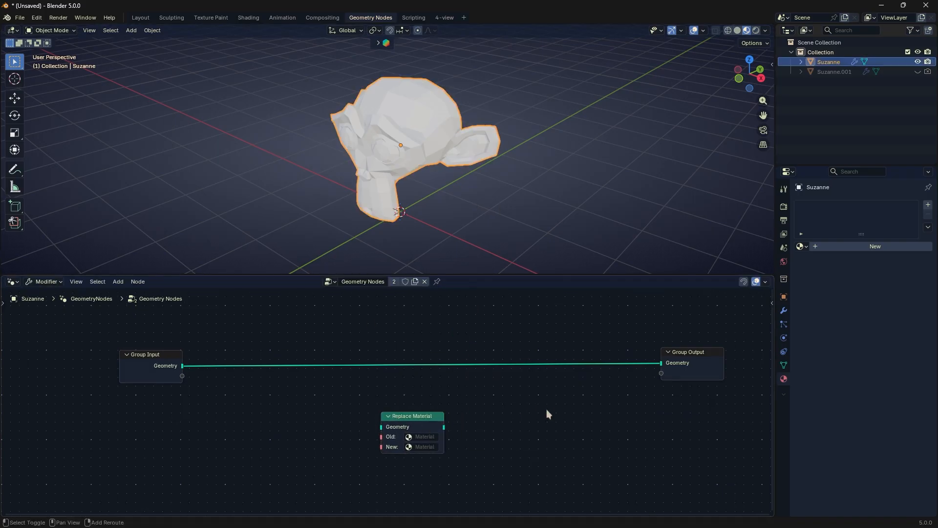
key("shift+a")
type("set")
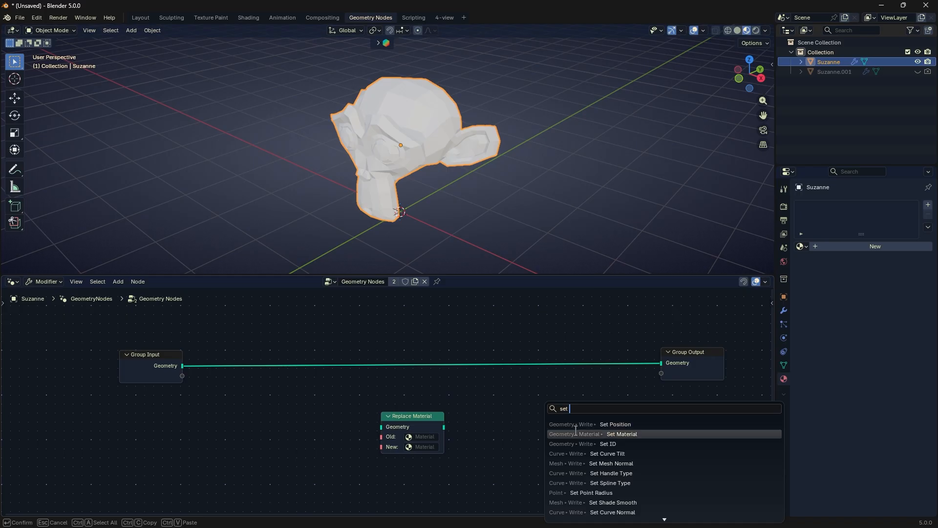
left_click(575, 433)
left_click(538, 351)
left_click(562, 384)
left_click(569, 407)
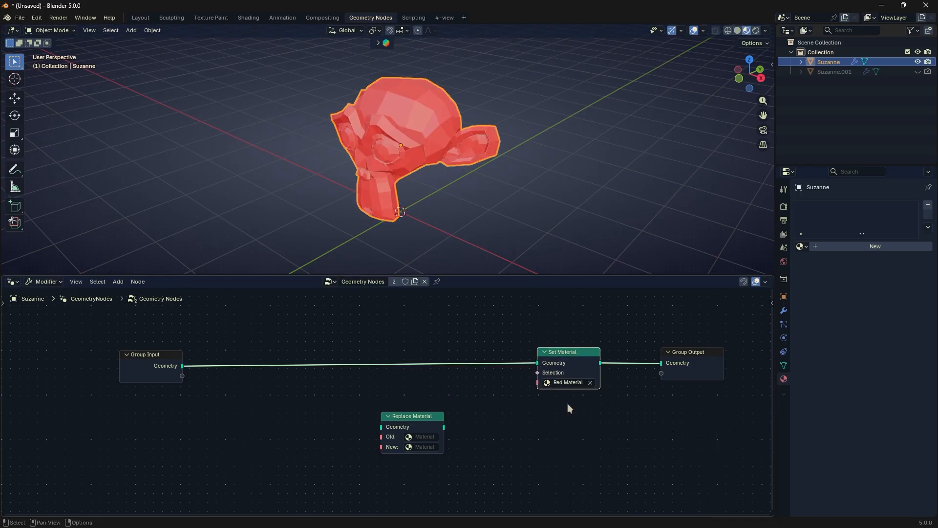
left_click_drag(557, 364, 335, 365)
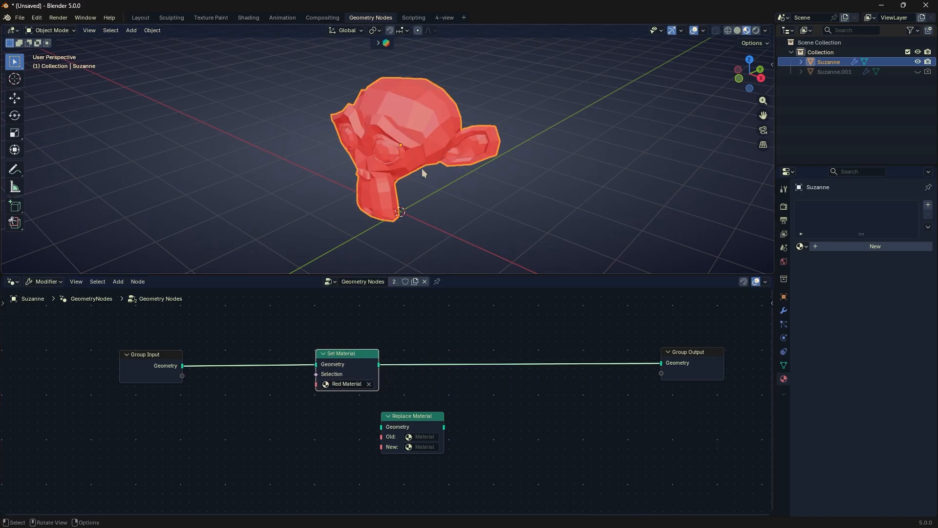
Step: Insert the Replace Material node into the link between Set Material and Group Output
key("alt+a")
left_click(395, 149)
scroll(440, 393, "up", 3)
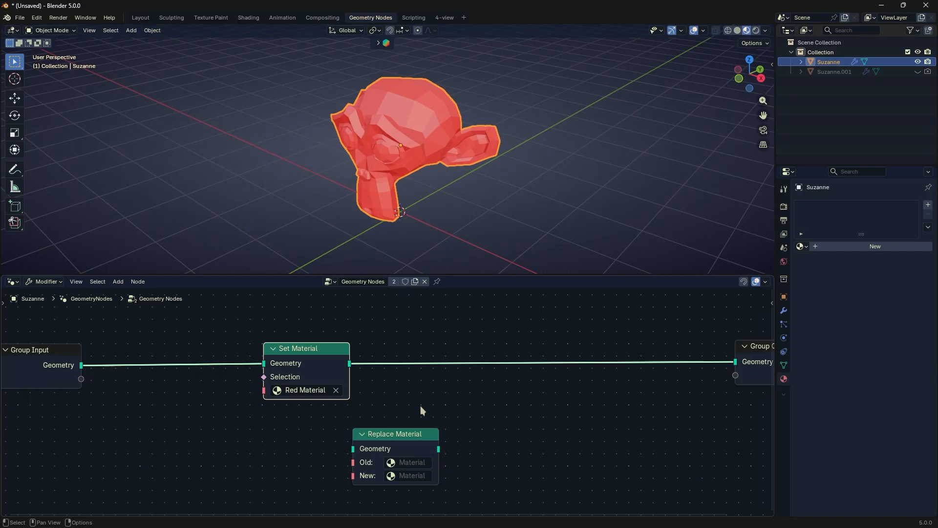
scroll(425, 414, "down", 1)
left_click_drag(376, 432, 501, 350)
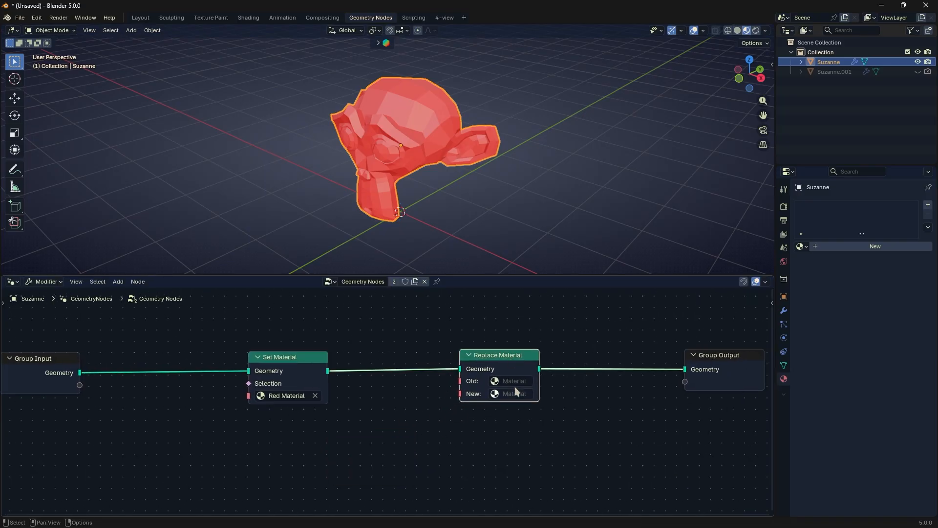
Step: Set Replace Material's Old to Red Material and New to Blue Material, and widen the node to show the full names
scroll(503, 356, "up", 1)
left_click(535, 375)
left_click(562, 239)
left_click(547, 391)
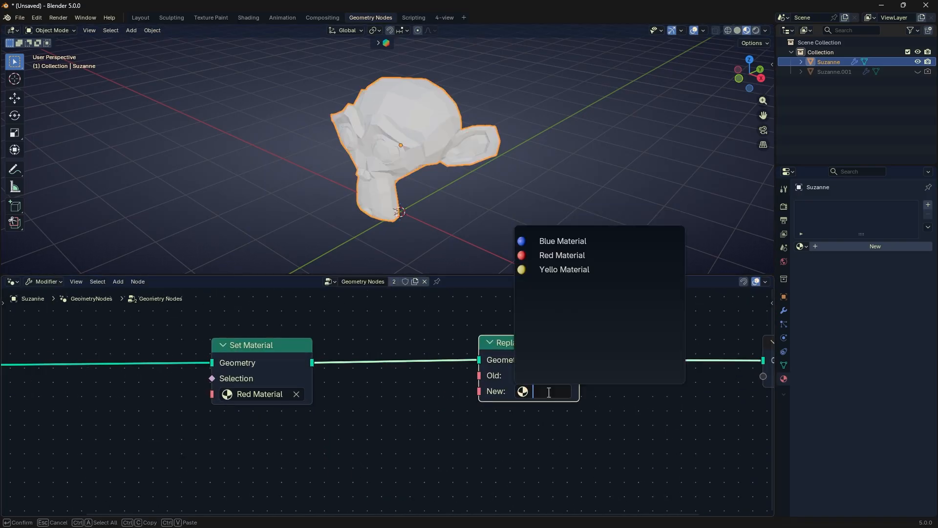
left_click(562, 241)
middle_click_drag(567, 367, 534, 377)
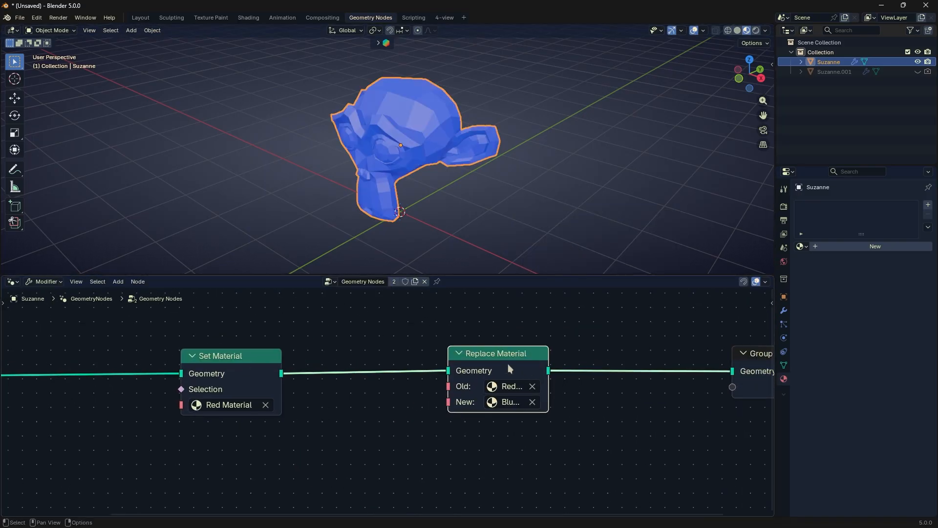
left_click_drag(511, 369, 565, 355)
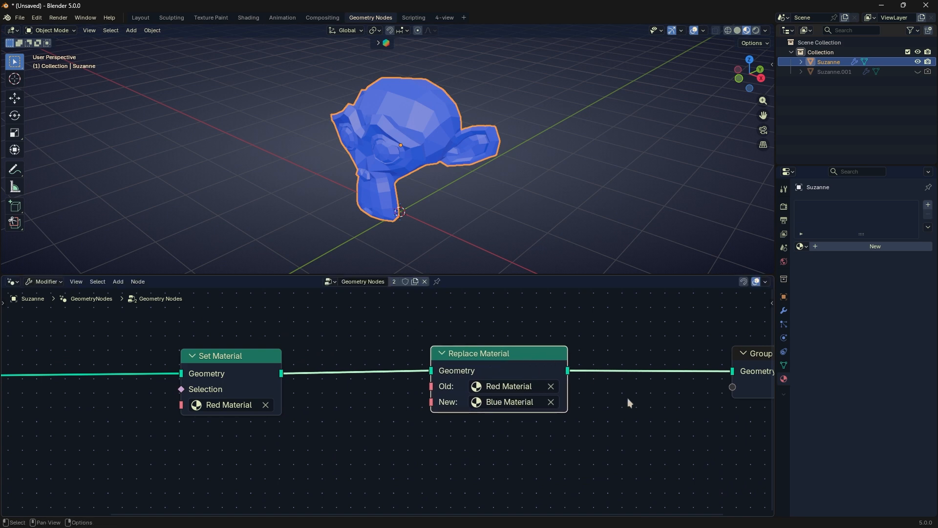
Step: Change the New material of the Replace Material node to Yello Material
scroll(629, 401, "up", 2)
middle_click_drag(640, 412, 487, 434)
left_click(490, 426)
left_click(479, 426)
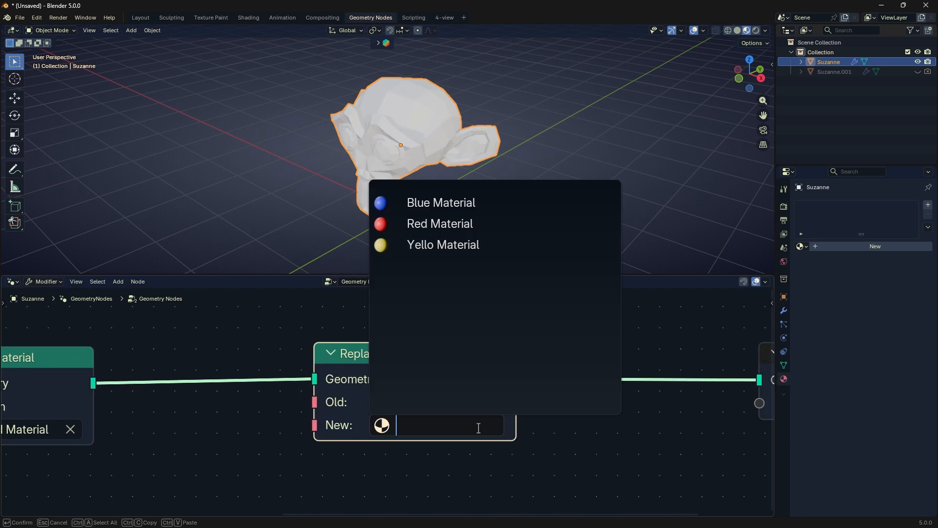
left_click(477, 245)
left_click_drag(462, 374, 449, 373)
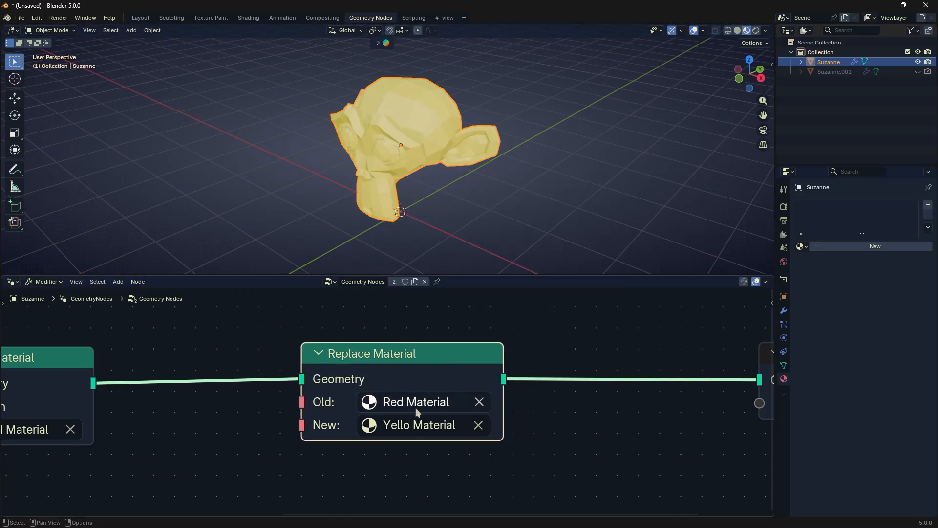
Step: Examine the material choices offered for the Old and New inputs of the Replace Material node
scroll(415, 408, "up", 1)
left_click(465, 406)
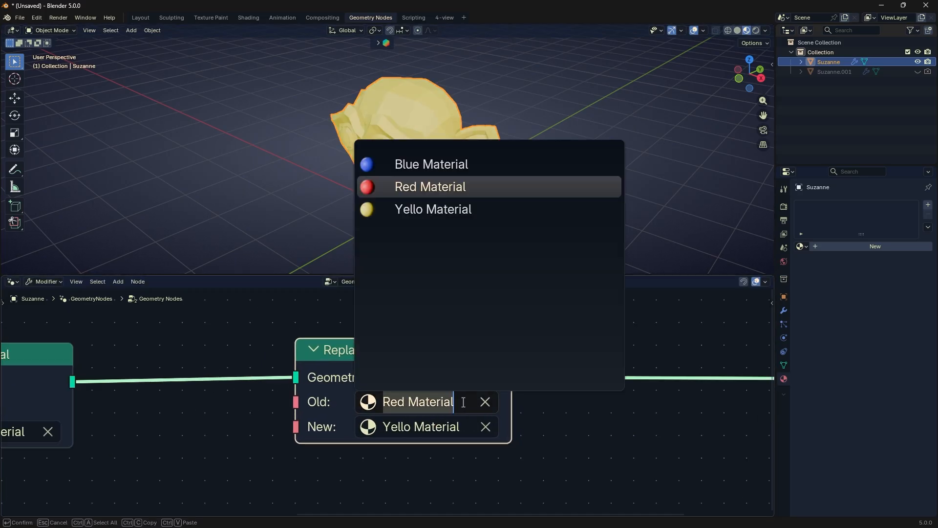
left_click(467, 434)
left_click(459, 427)
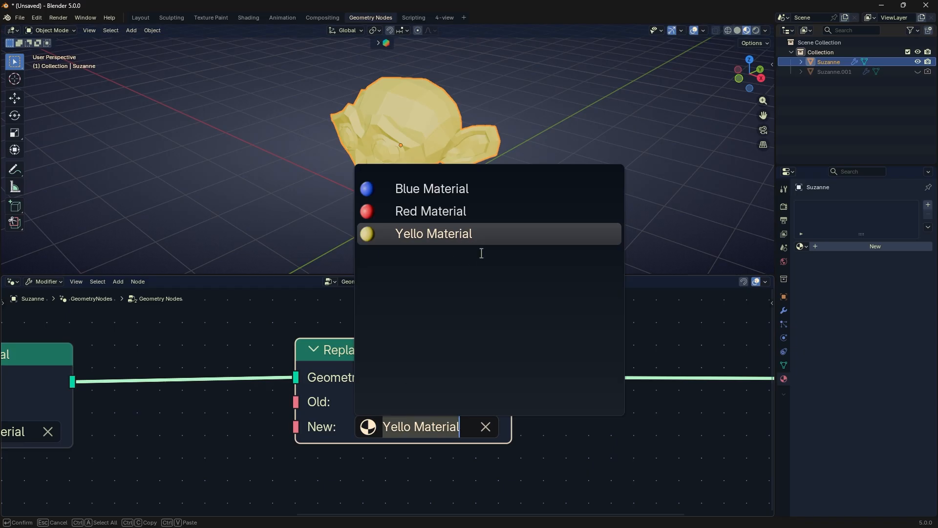
left_click(569, 452)
scroll(530, 454, "down", 5)
middle_click_drag(538, 449, 505, 452)
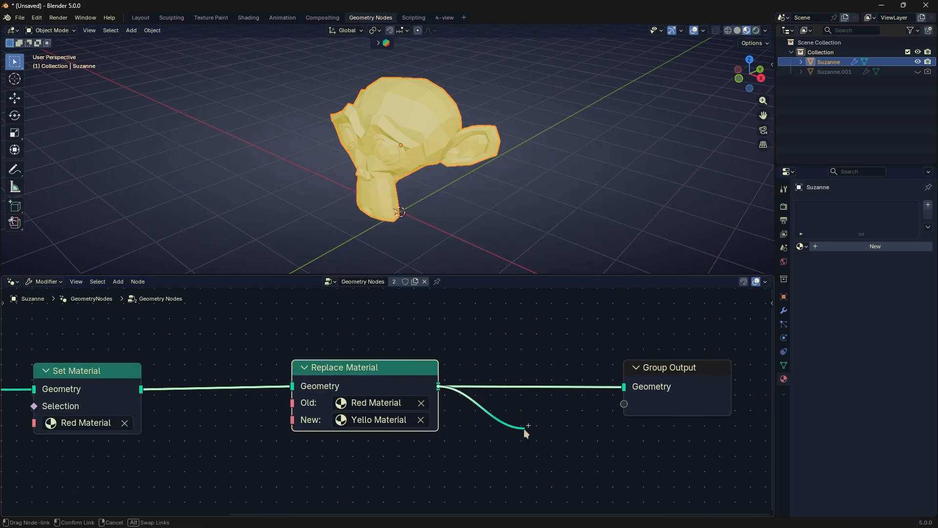
left_click_drag(523, 429, 577, 405)
scroll(494, 424, "down", 4)
middle_click_drag(461, 437, 524, 418)
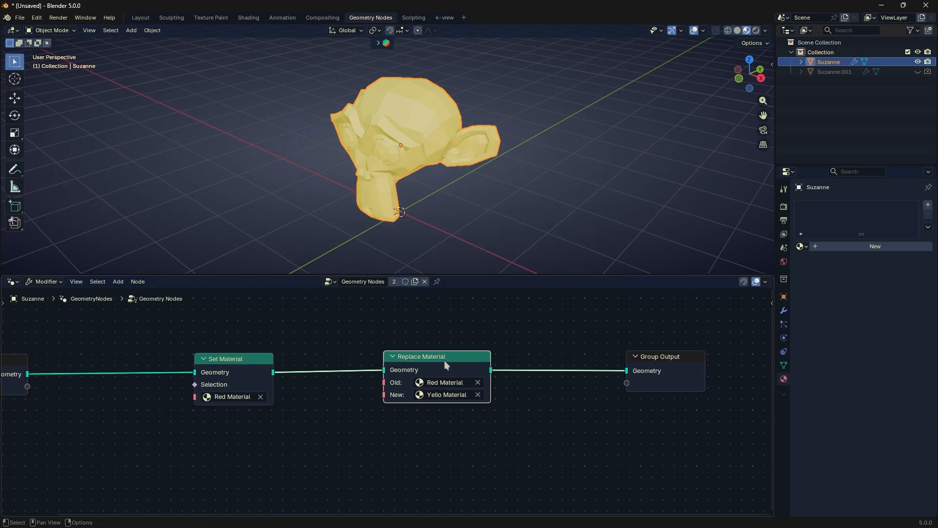
left_click_drag(444, 360, 438, 371)
middle_click_drag(417, 413, 477, 414)
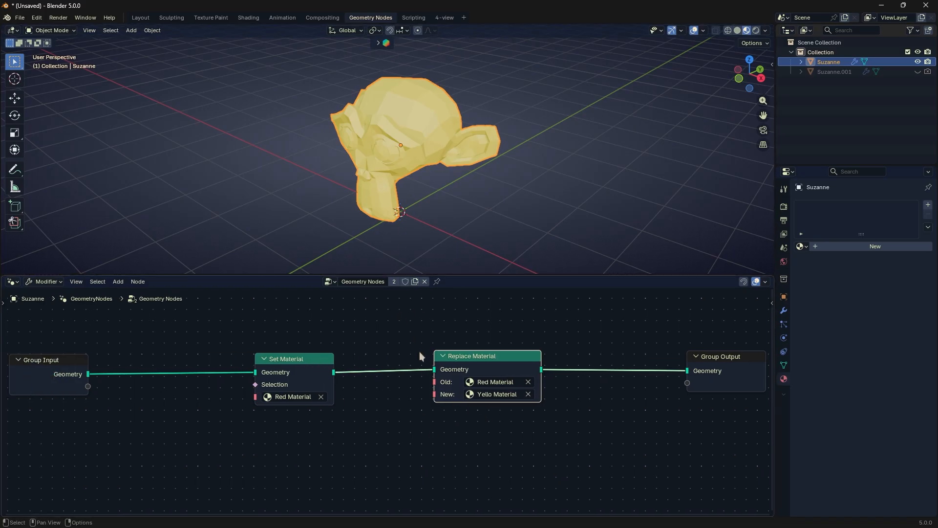
scroll(419, 351, "up", 3)
mouse_move(472, 350)
left_mouse_down()
mouse_move(455, 351)
mouse_move(470, 354)
left_mouse_up()
scroll(522, 420, "down", 3)
Step: Add a Material Index node and place it unconnected below the main chain, between Group Input and Set Material
middle_click_drag(505, 442, 542, 382)
left_click(559, 408)
scroll(557, 401, "down", 1)
key("shift+a")
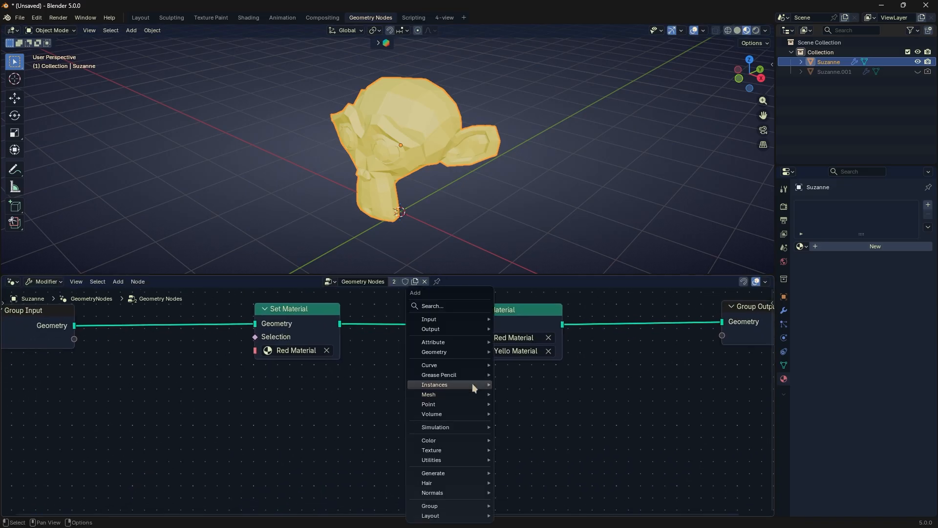
mouse_move(470, 353)
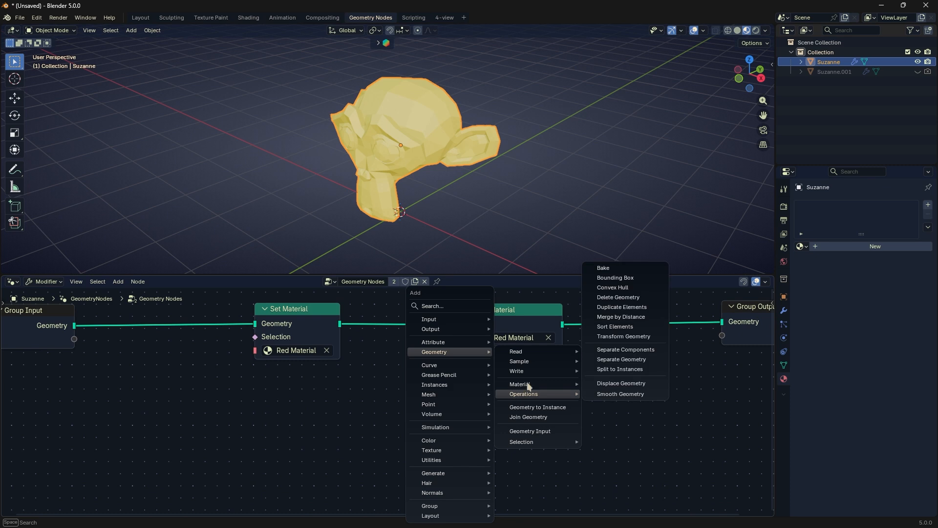
mouse_move(579, 385)
left_click(615, 397)
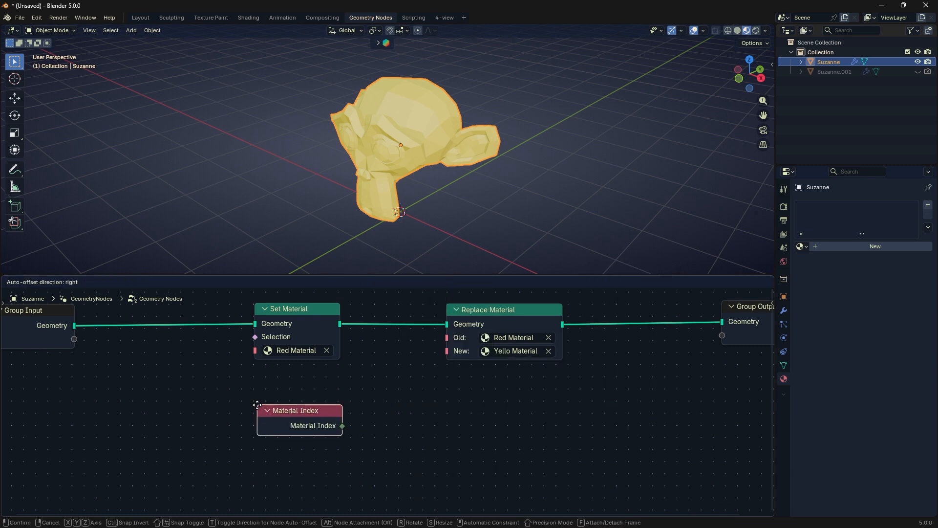
left_click(331, 432)
scroll(331, 433, "down", 1)
scroll(331, 433, "down", 1)
middle_click_drag(331, 433, 482, 429)
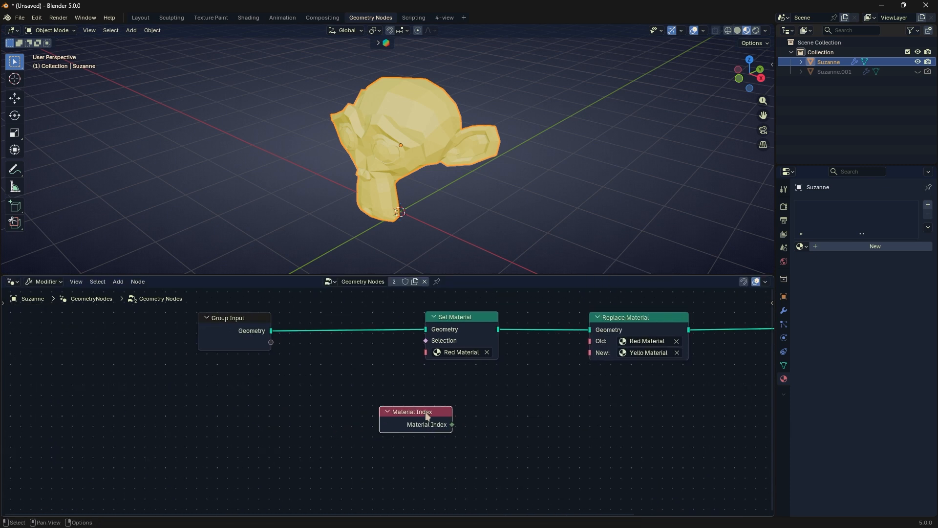
left_click_drag(425, 413, 326, 414)
middle_click_drag(438, 418, 345, 437)
scroll(342, 437, "up", 2)
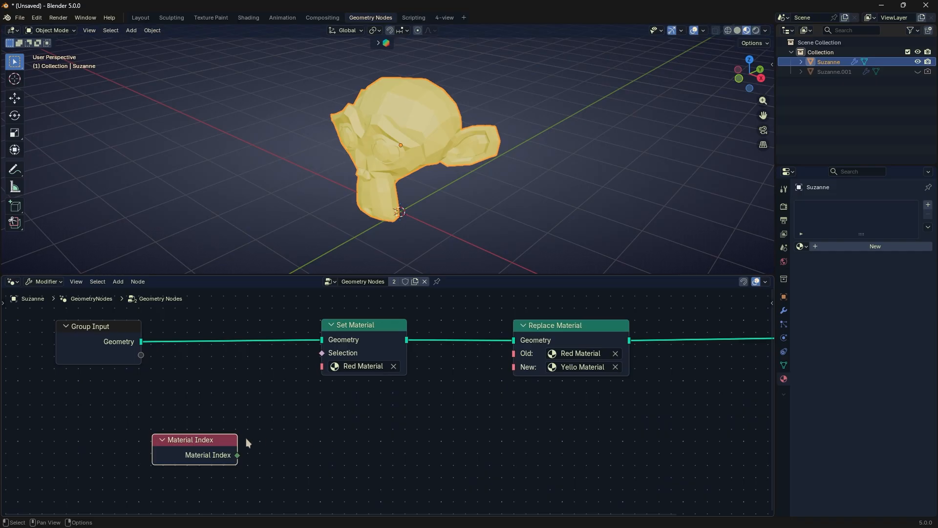
middle_click_drag(274, 450, 353, 421)
scroll(394, 417, "up", 1)
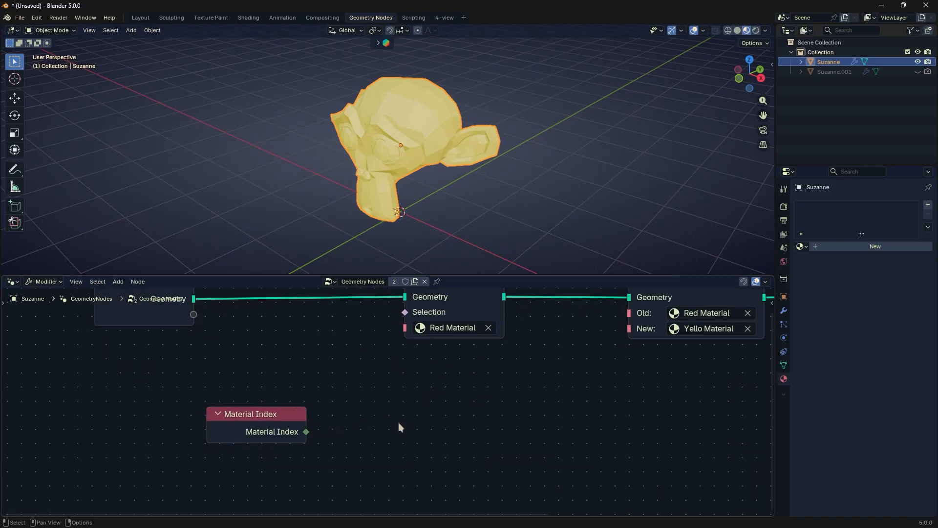
key("shift+a")
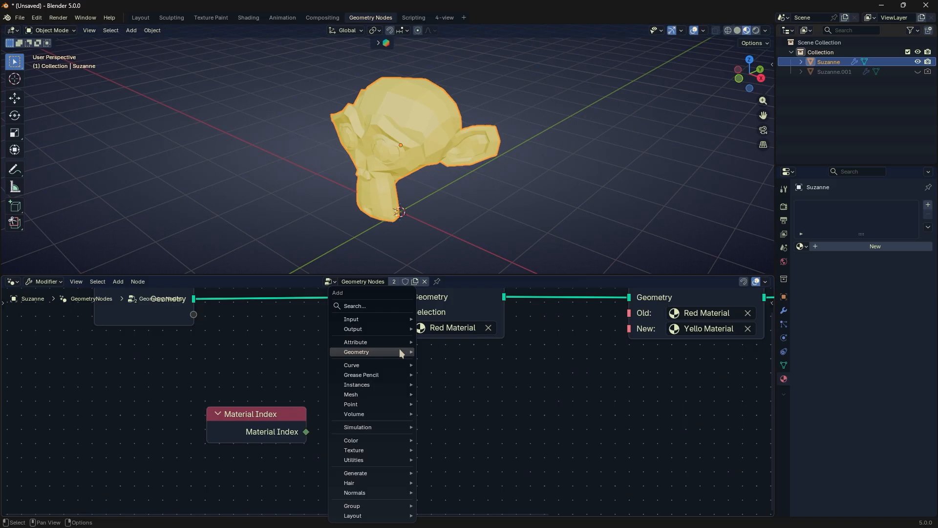
mouse_move(400, 348)
mouse_move(455, 354)
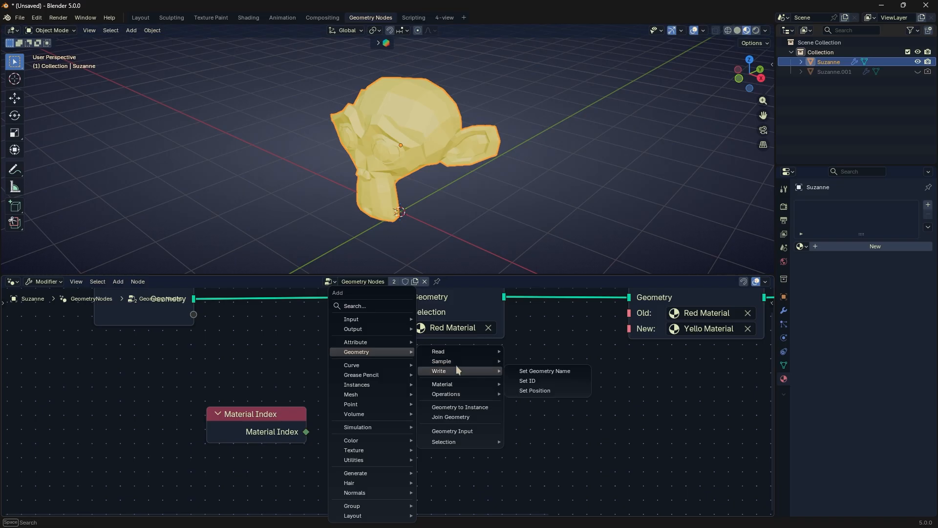
left_click_drag(268, 415, 239, 420)
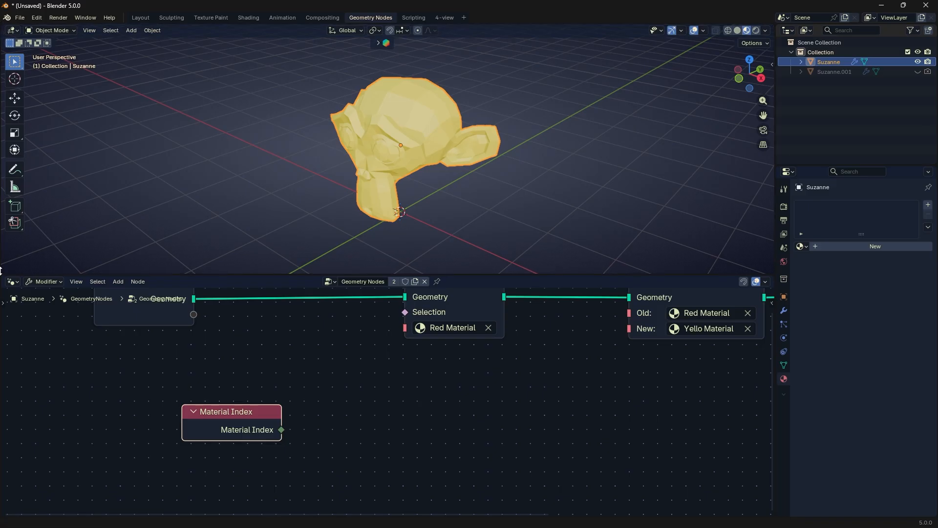
Step: Split the 3D viewport, turn the new area into a Spreadsheet, and widen the area and its position column
left_click_drag(3, 268, 256, 171)
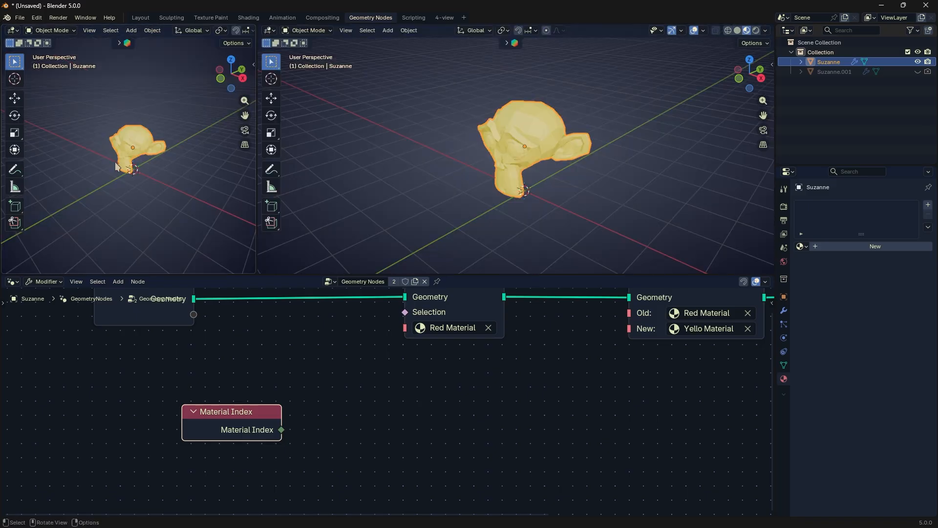
left_click(14, 31)
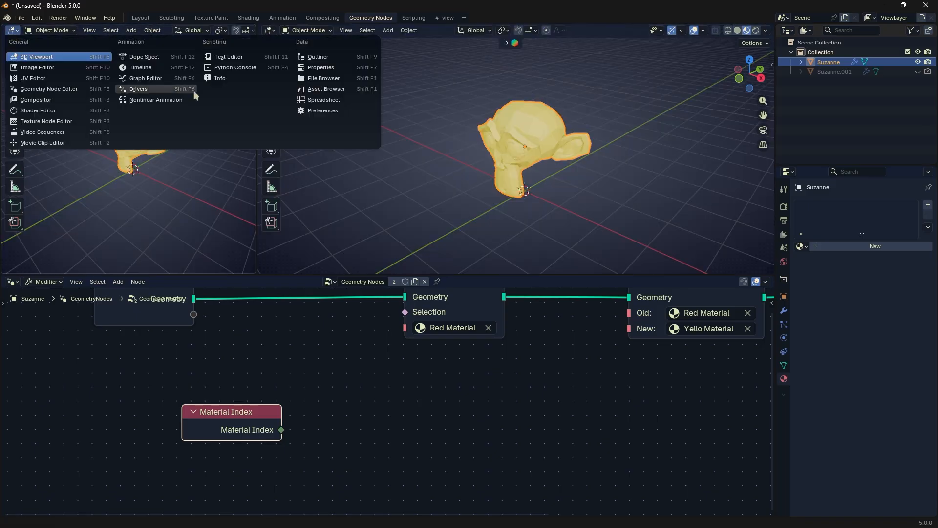
left_click(310, 102)
left_click_drag(258, 126, 276, 126)
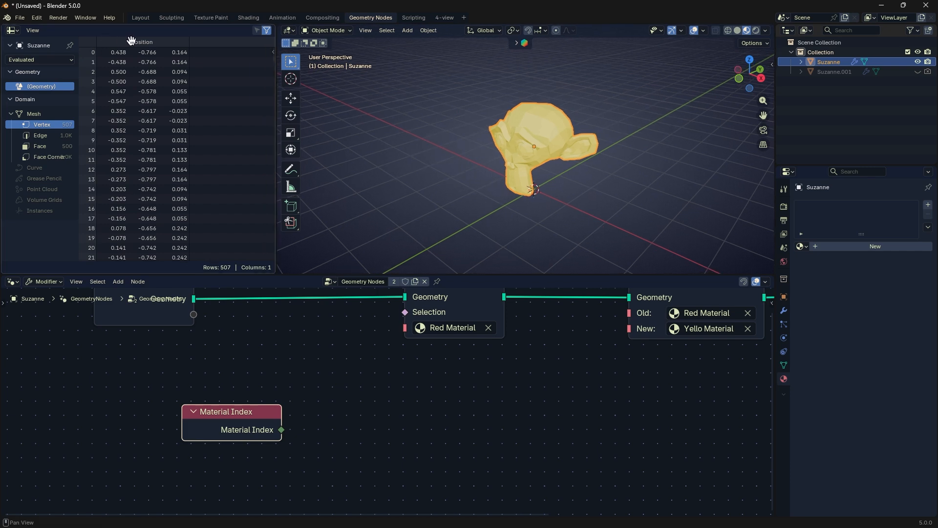
left_click_drag(186, 43, 194, 43)
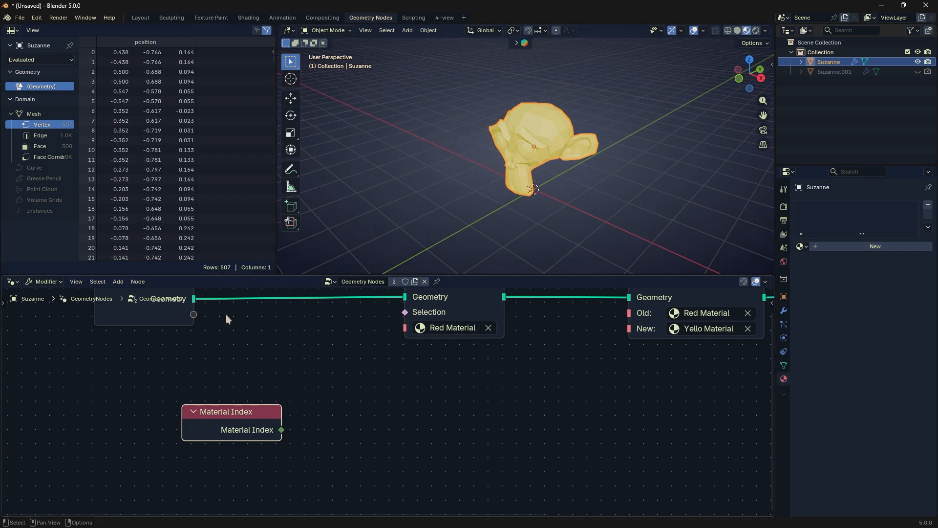
left_click_drag(246, 422, 272, 417)
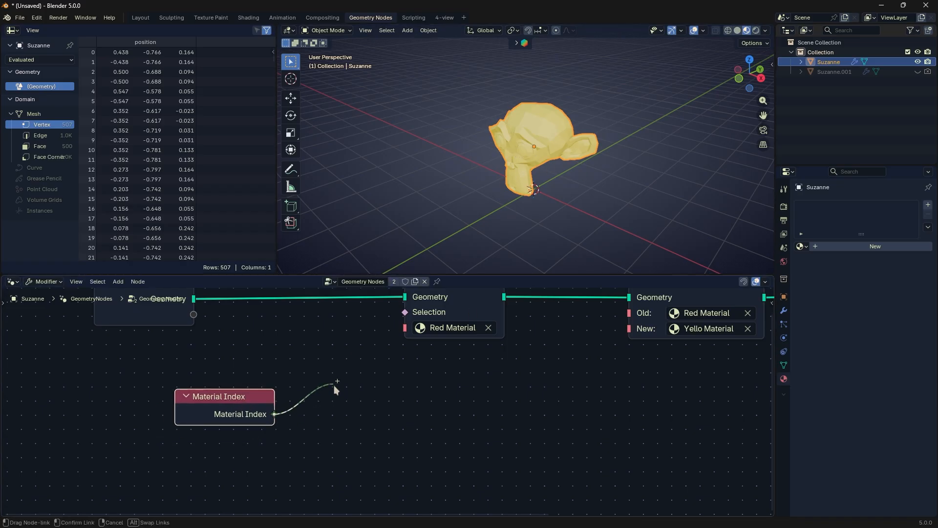
left_click_drag(398, 424, 399, 425)
left_click_drag(248, 404, 428, 387)
scroll(389, 396, "down", 1)
middle_click_drag(476, 400, 392, 421)
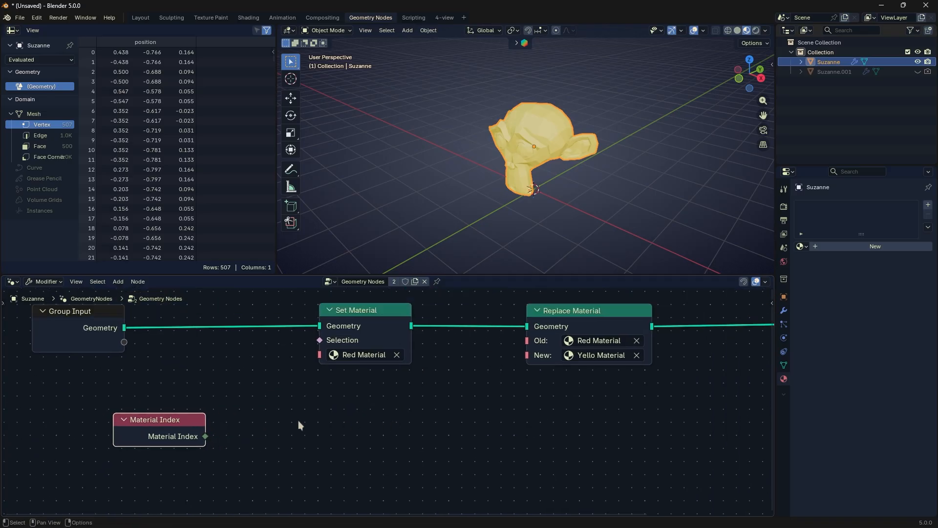
middle_click_drag(298, 420, 320, 393)
scroll(302, 395, "up", 4)
left_click_drag(182, 406, 193, 408)
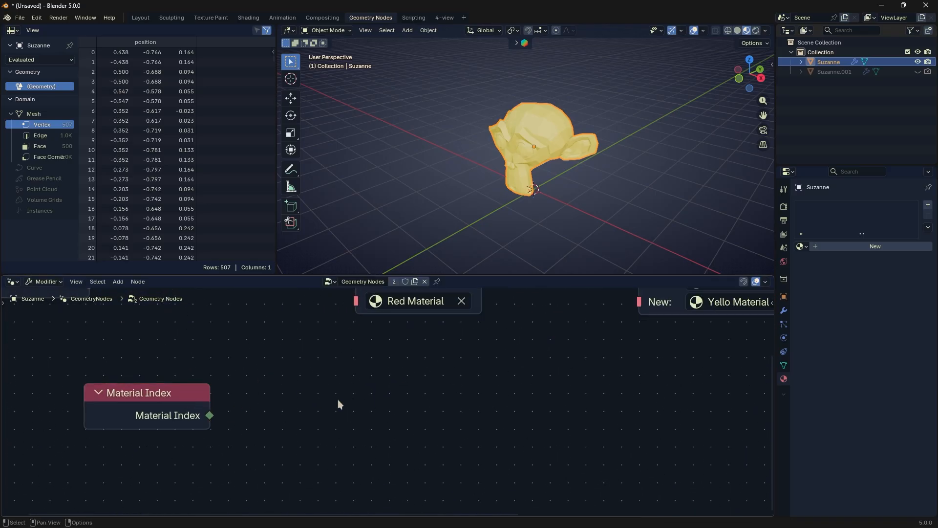
Step: Add a Set Material Index node and place it beside the Material Index node, below the main chain
key("shift+a")
mouse_move(334, 360)
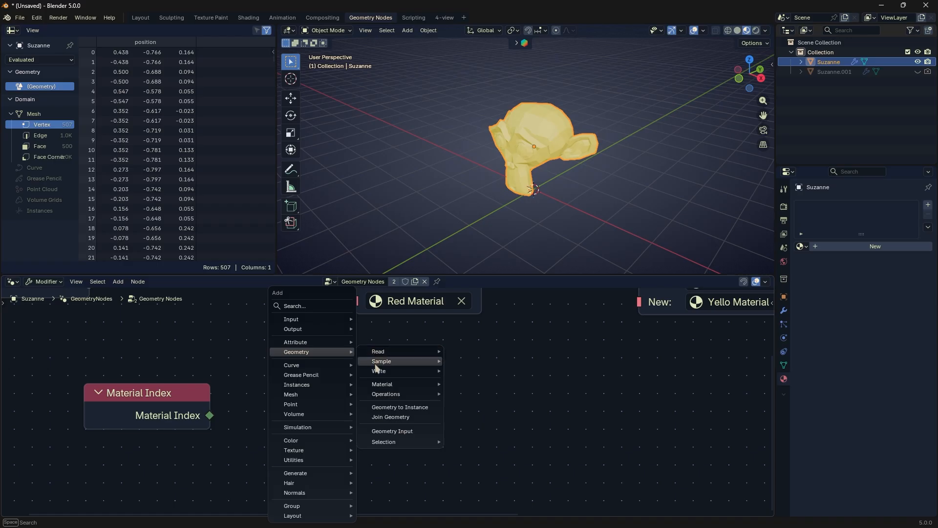
mouse_move(382, 392)
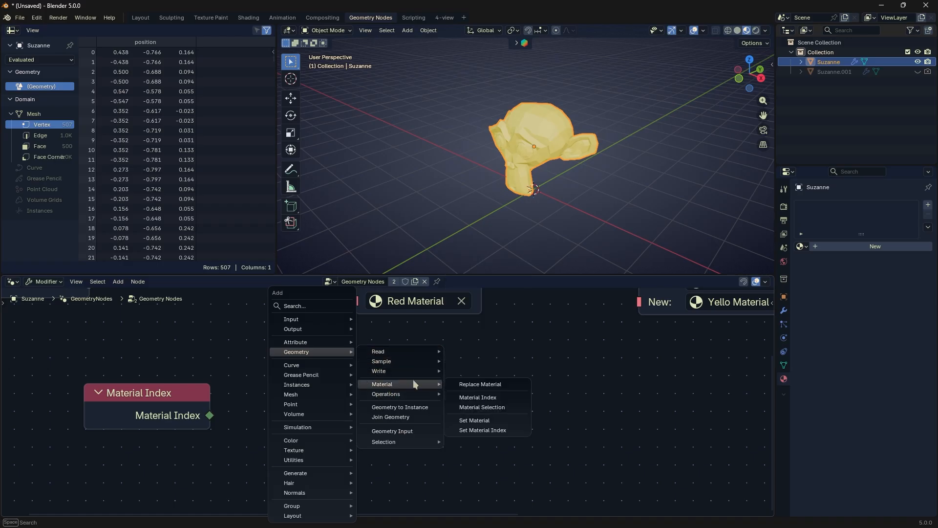
left_click(469, 430)
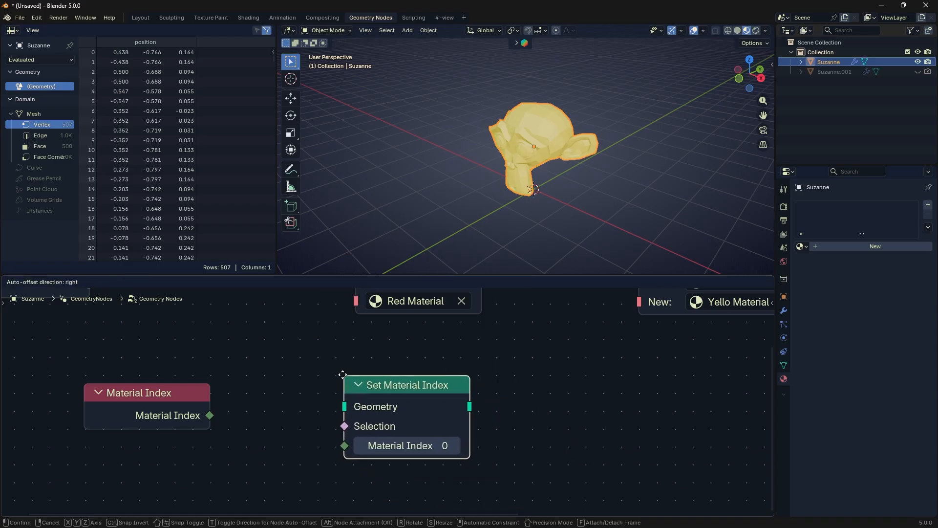
left_click(336, 378)
Step: Link the Material Index output to the Set Material Index node's index input and cut the link, twice over, repositioning both nodes
left_click_drag(166, 403, 170, 418)
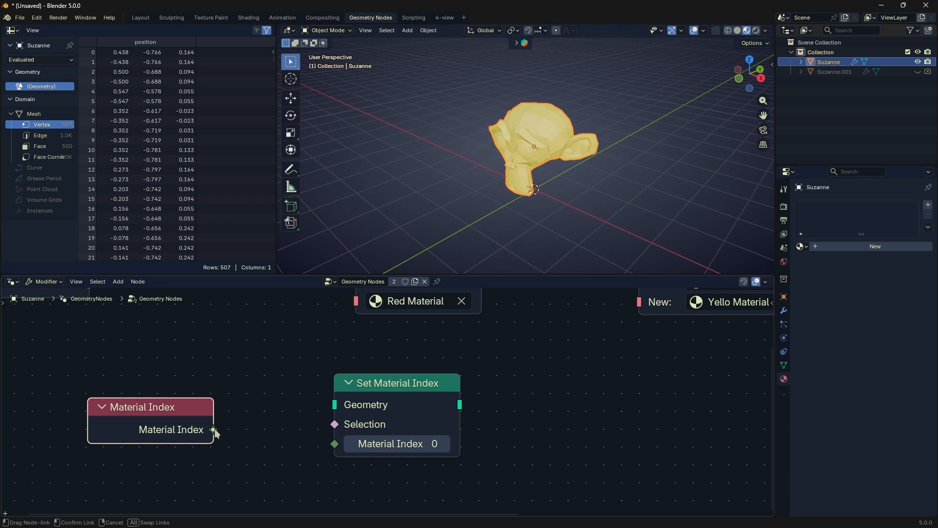
left_click_drag(334, 444, 334, 444)
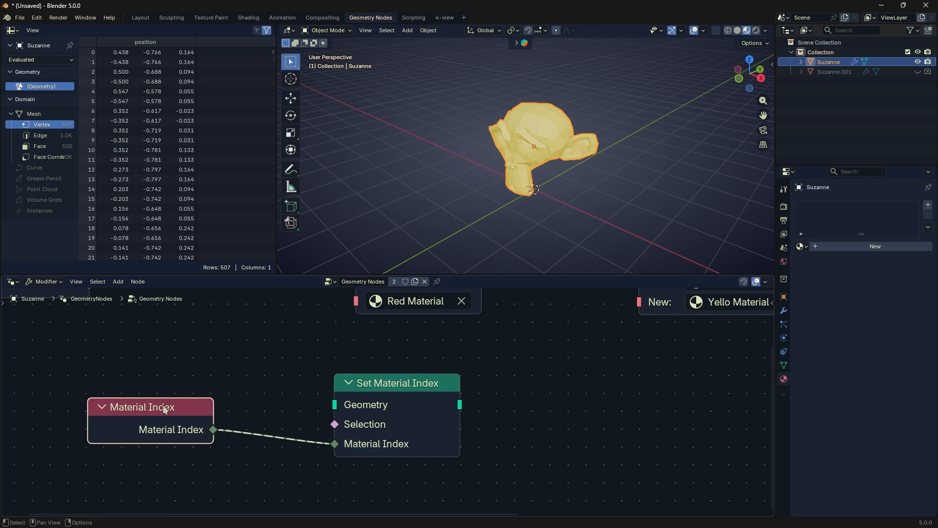
left_click_drag(163, 405, 168, 411)
left_click_drag(359, 382, 372, 375)
right_click_drag(291, 417, 292, 448, "ctrl")
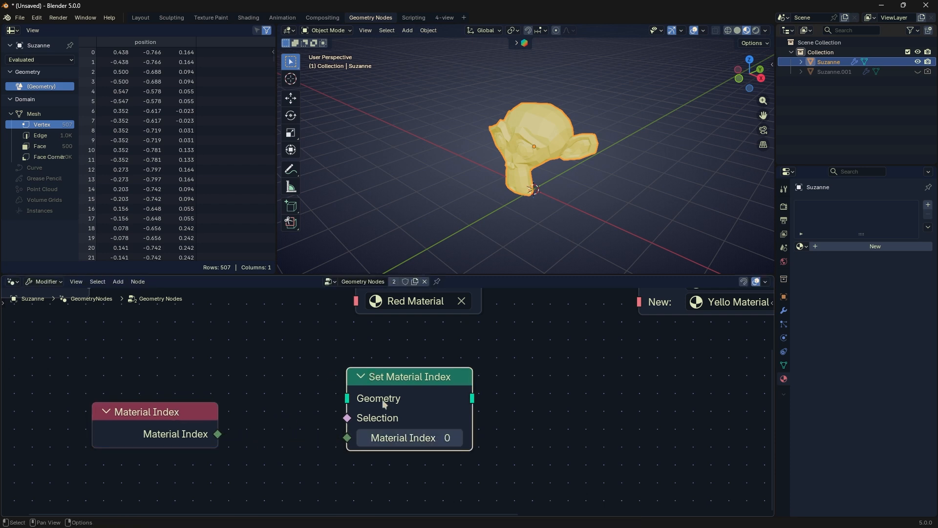
left_click_drag(386, 381, 385, 378)
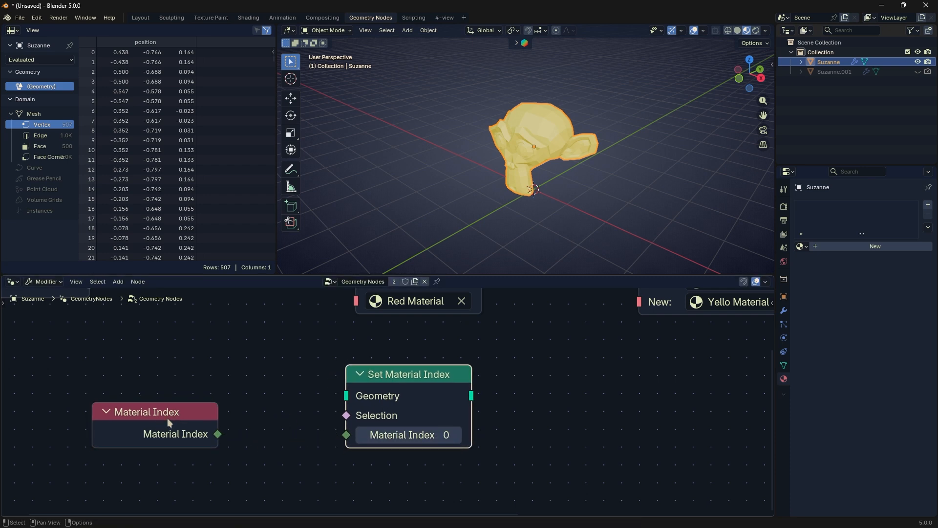
left_click_drag(196, 415, 205, 389)
left_click_drag(377, 374, 384, 368)
left_click_drag(240, 409, 339, 426)
right_click_drag(317, 415, 312, 441, "ctrl")
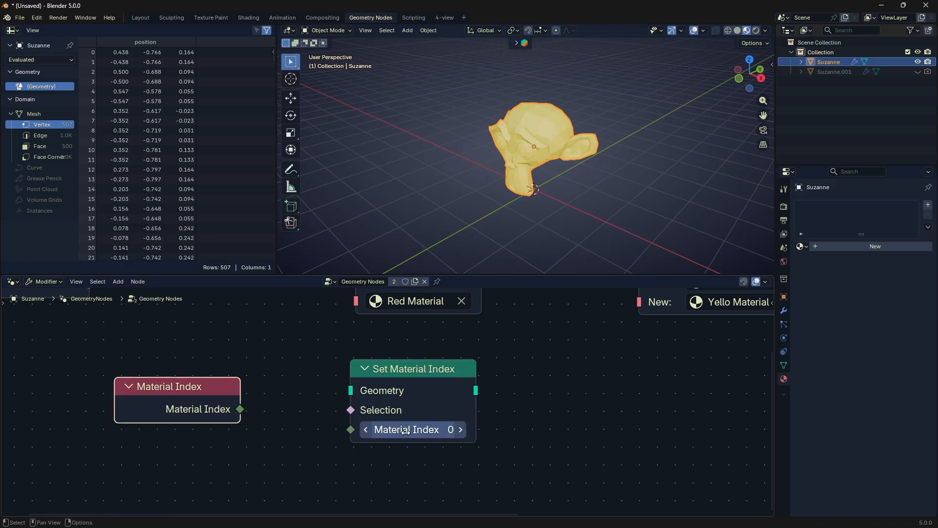
Step: Reset the Set Material Index node's index to 0 and link the Material Index node's output to that input
left_click_drag(405, 431, 454, 431)
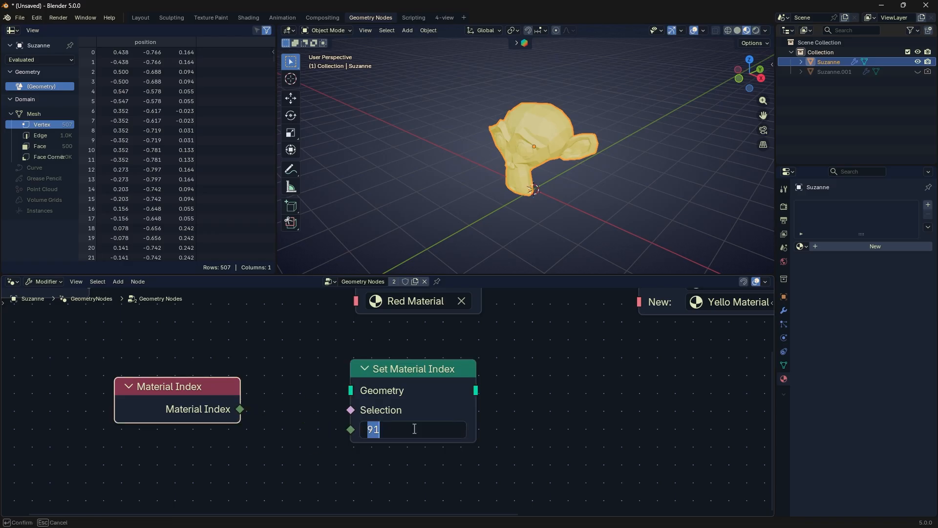
key("Return")
left_click_drag(215, 399, 220, 410)
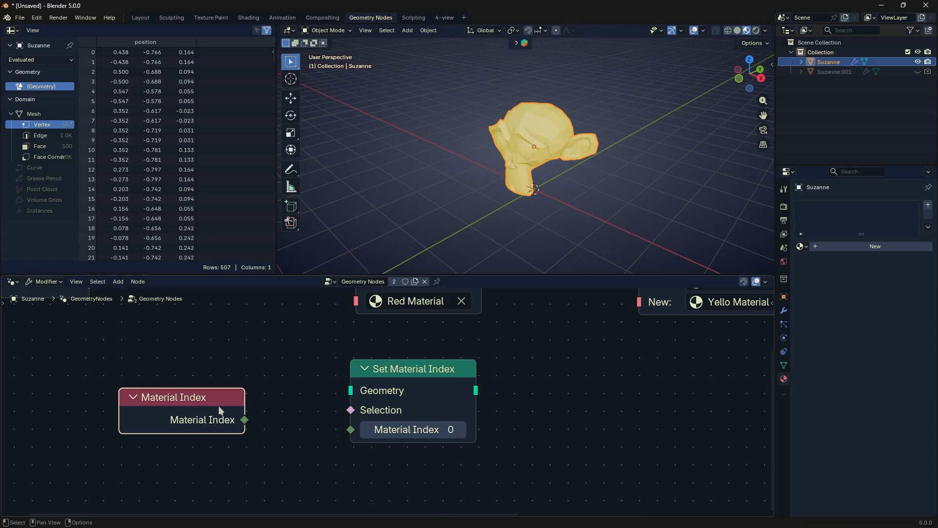
left_click_drag(345, 424, 345, 424)
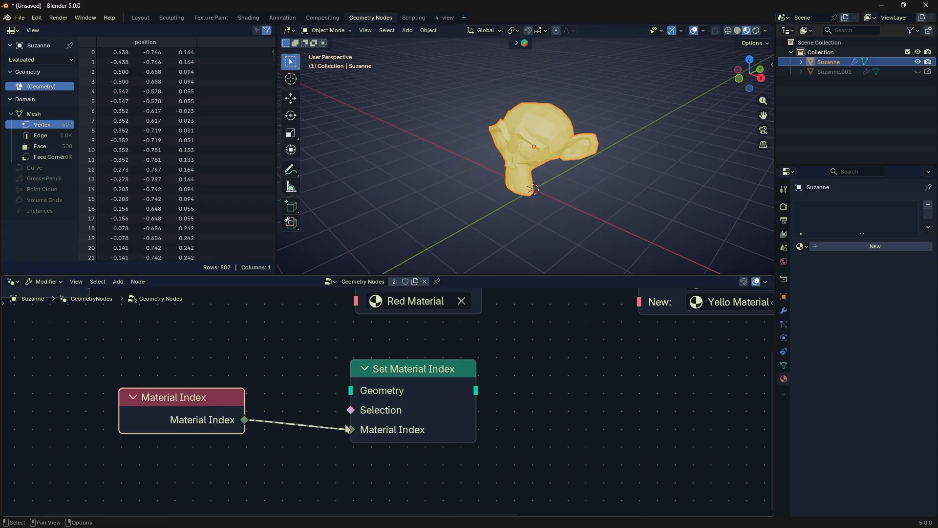
Step: Connect the geometry output of Set Material Index to Replace Material and Group Output, and its geometry input to Group Input
scroll(390, 377, "down", 2)
middle_click_drag(430, 397, 333, 444)
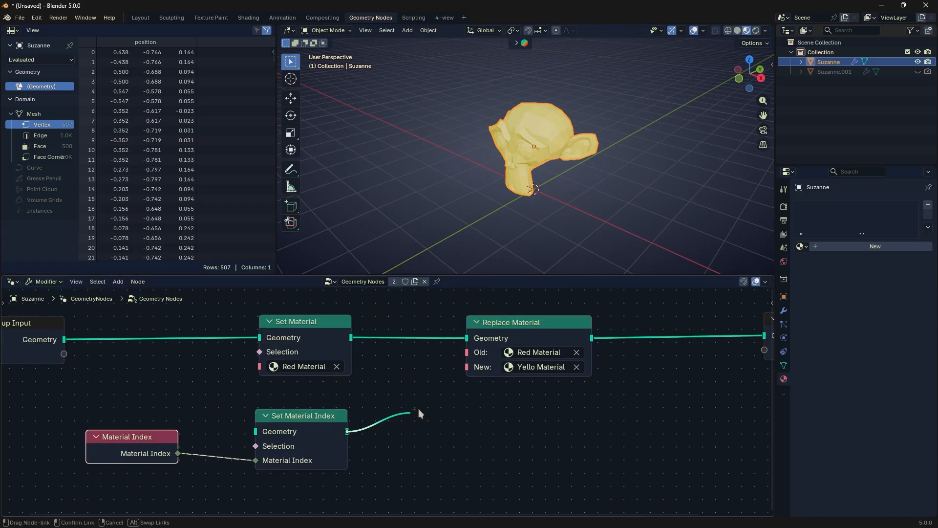
left_click_drag(465, 340, 465, 340)
scroll(371, 396, "down", 1)
middle_click_drag(377, 413, 357, 430)
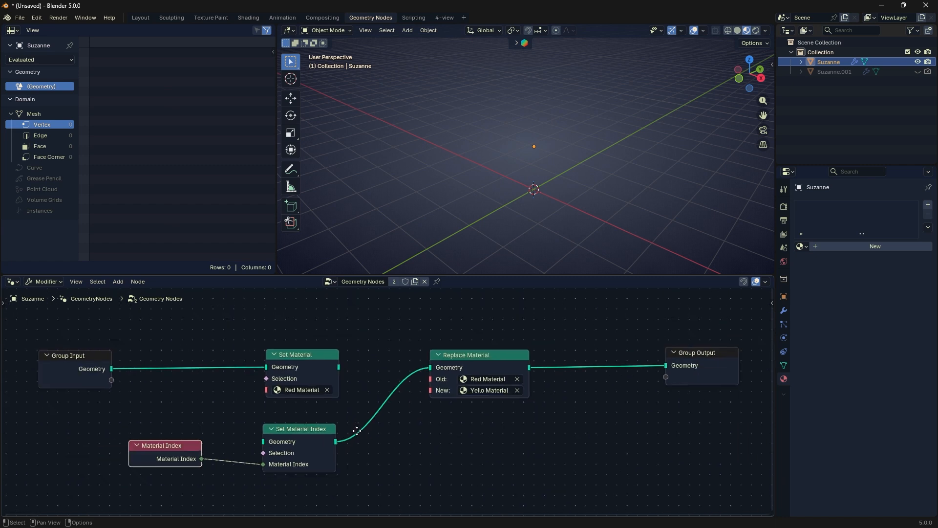
left_click_drag(336, 442, 670, 364)
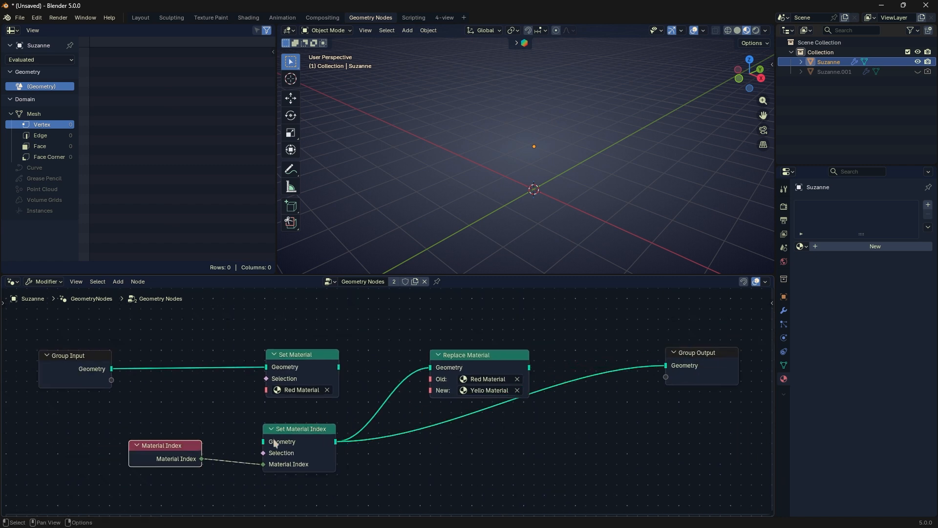
left_click_drag(207, 407, 105, 368)
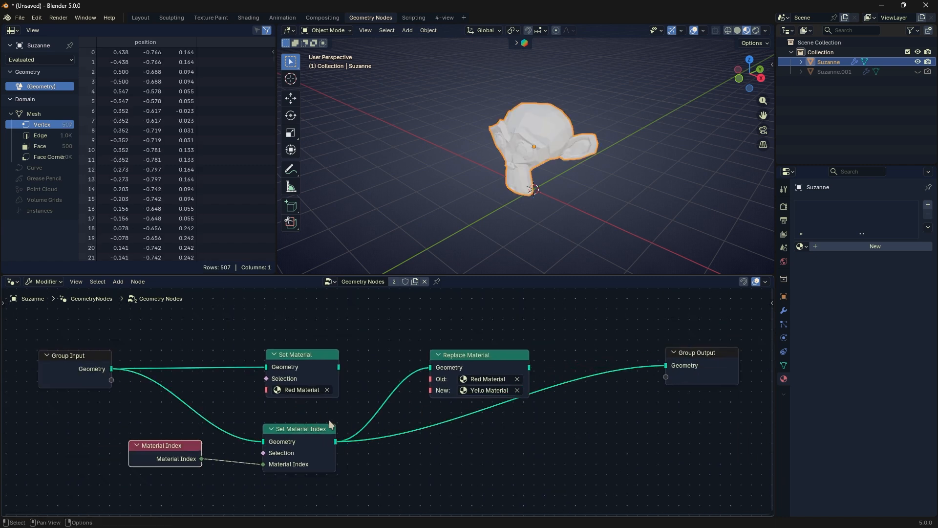
Step: Shift the Set Material Index and Material Index nodes over so they sit spaced side by side below Set Material
scroll(323, 430, "up", 2)
middle_click_drag(314, 438, 319, 423)
left_click_drag(313, 418, 348, 407)
left_click_drag(174, 433, 202, 436)
scroll(206, 438, "up", 2)
middle_click_drag(222, 441, 297, 450)
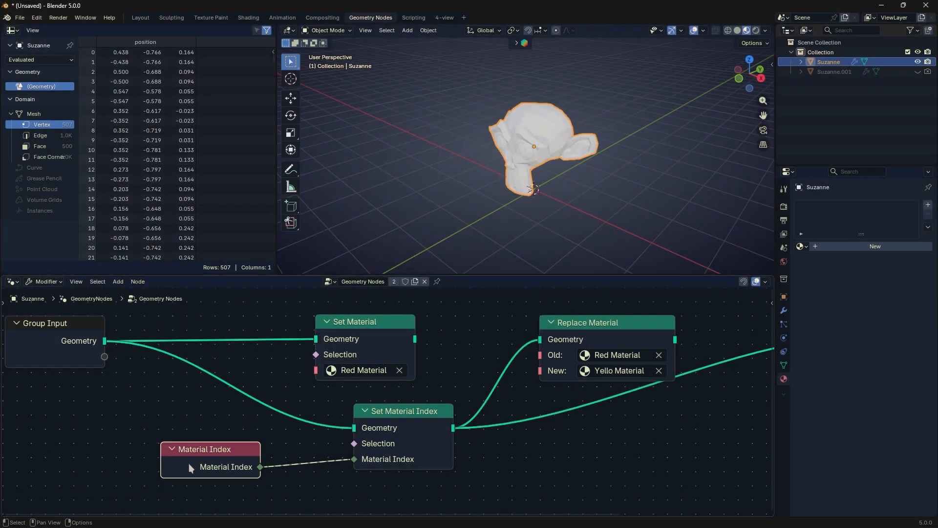
left_click_drag(200, 461, 190, 440)
scroll(341, 460, "down", 2)
middle_click_drag(342, 460, 198, 459)
left_click_drag(253, 424, 271, 425)
left_click_drag(101, 444, 143, 445)
mouse_move(264, 420)
left_mouse_down()
mouse_move(267, 427)
mouse_move(242, 427)
mouse_move(264, 414)
mouse_move(262, 428)
mouse_move(263, 410)
mouse_move(277, 415)
left_mouse_up()
middle_click_drag(284, 425, 351, 421)
scroll(330, 403, "up", 2)
mouse_move(347, 417)
left_mouse_down()
mouse_move(368, 415)
mouse_move(348, 412)
left_mouse_up()
scroll(364, 404, "up", 2)
scroll(363, 403, "down", 1)
middle_click_drag(362, 402, 391, 390)
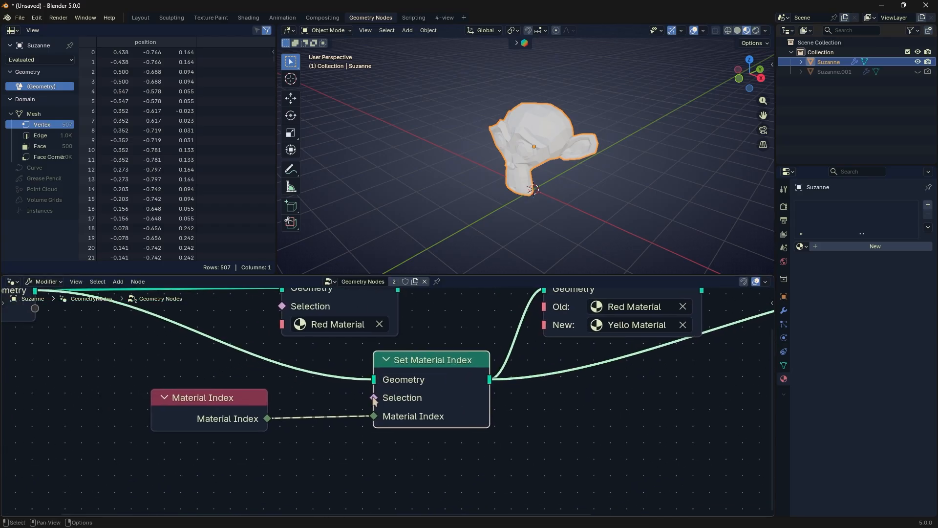
Step: Try feeding the Selection input of Set Material Index from a Vector Math Scale node, and delete that node
left_click_drag(374, 400, 279, 402)
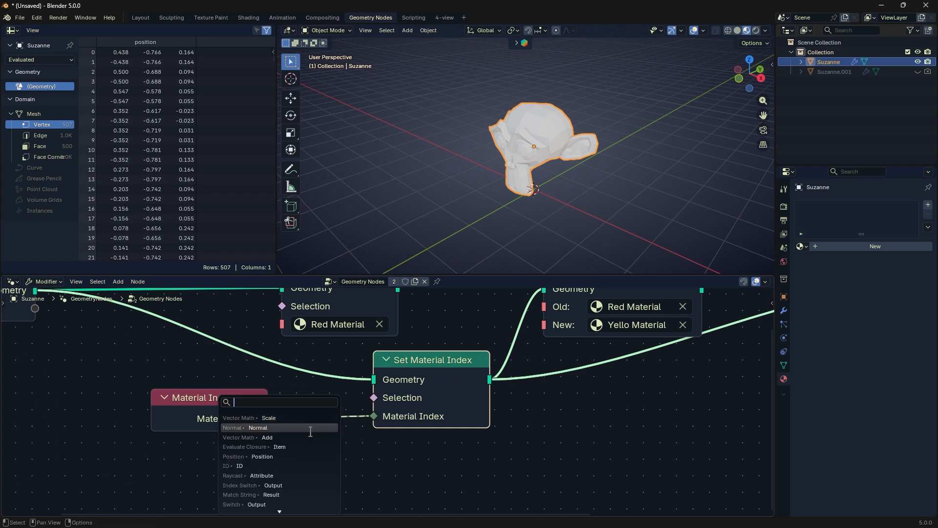
left_click(294, 417)
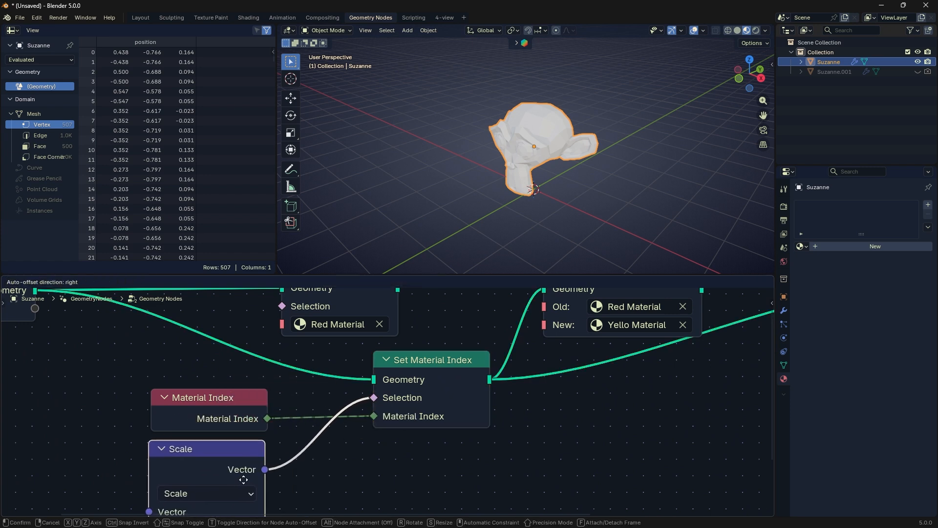
left_click(244, 481)
scroll(312, 468, "down", 4)
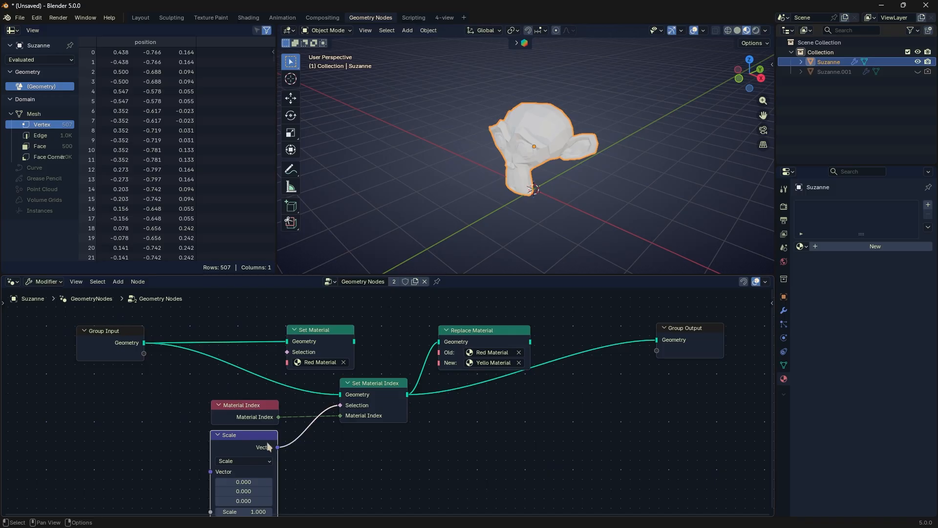
scroll(302, 440, "up", 2)
key("x")
Step: Restore the geometry chain from Set Material through Replace Material to Group Output
middle_click_drag(302, 439, 349, 439)
scroll(464, 440, "down", 4)
middle_click_drag(531, 445, 405, 454)
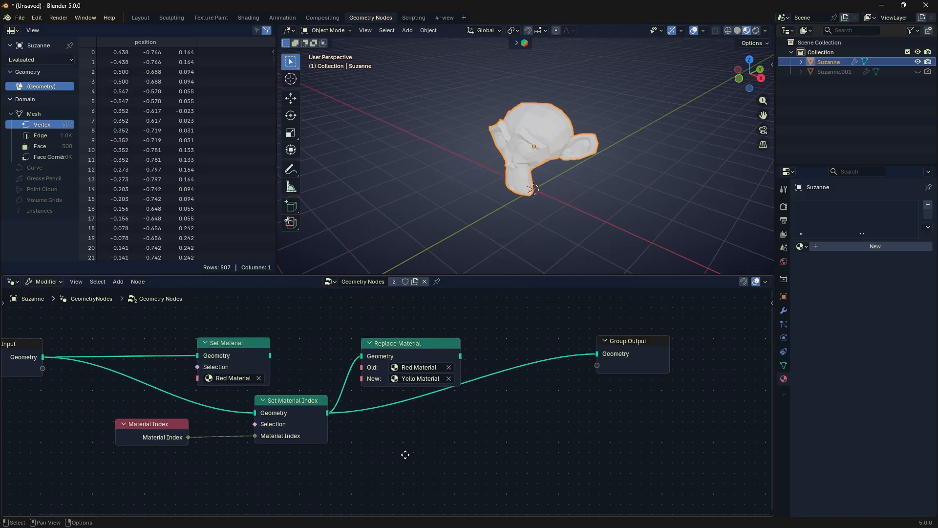
left_click_drag(271, 354, 598, 354)
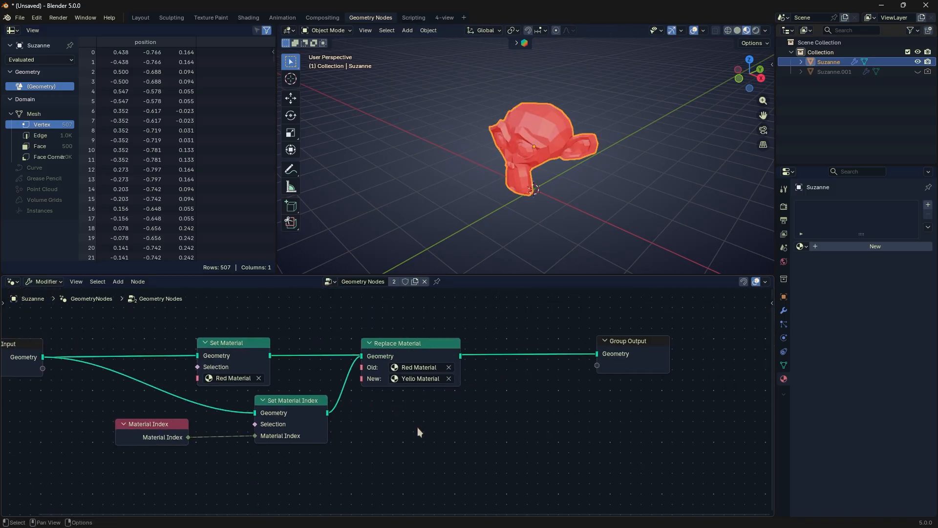
Step: Add a Material Selection node and place it unconnected below the Replace Material node
middle_click_drag(389, 440, 446, 425)
key("shift+a")
mouse_move(494, 352)
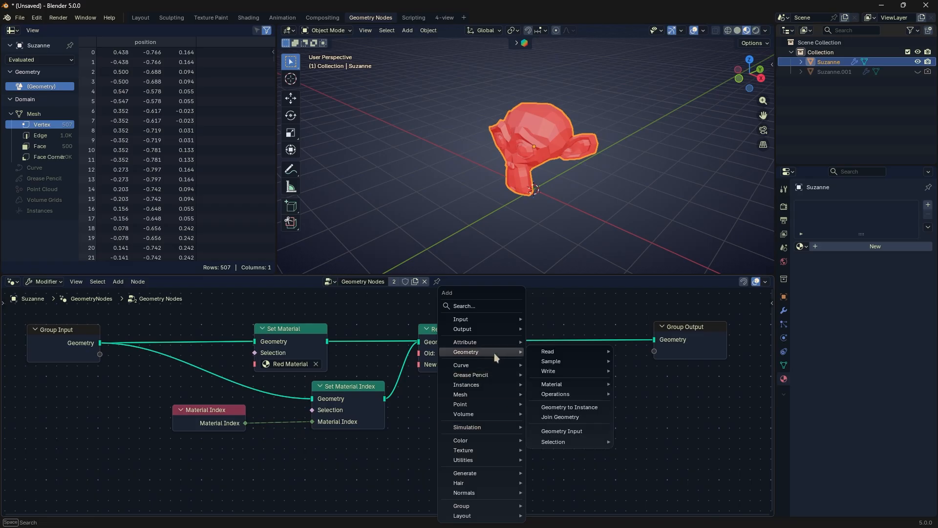
mouse_move(540, 384)
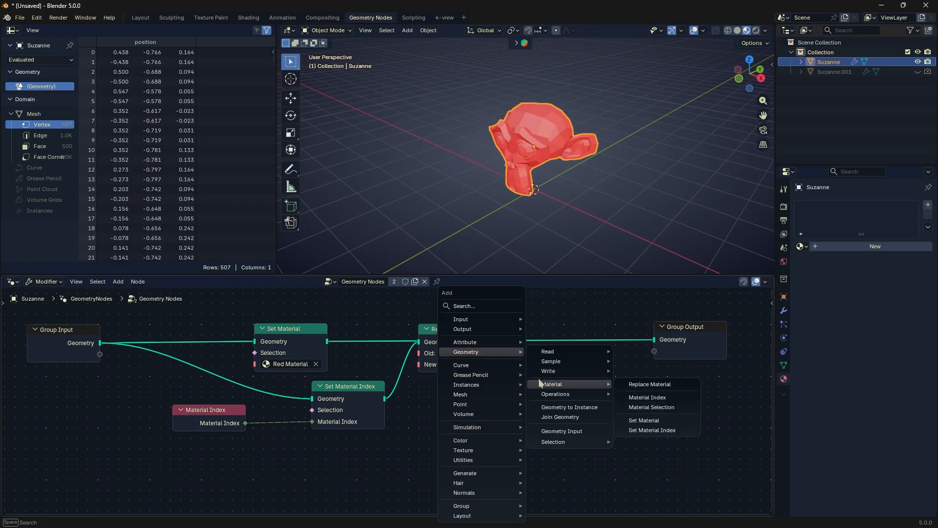
left_click(623, 403)
left_click(583, 397)
scroll(486, 414, "up", 1)
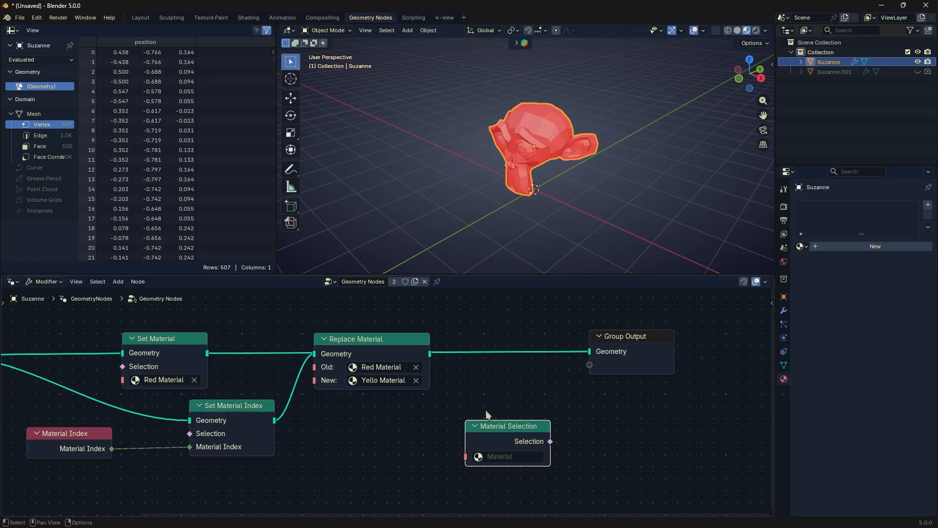
scroll(523, 415, "down", 1)
left_click_drag(478, 418, 382, 418)
Step: Cut the geometry links of Set Material Index and move it together with the Material Index node farther below the chain
middle_click_drag(347, 418, 541, 399)
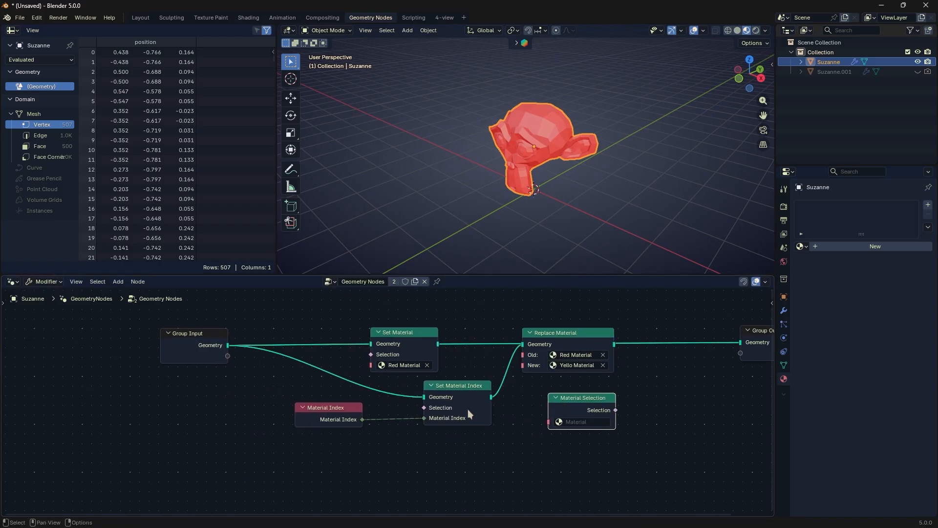
scroll(383, 411, "down", 2)
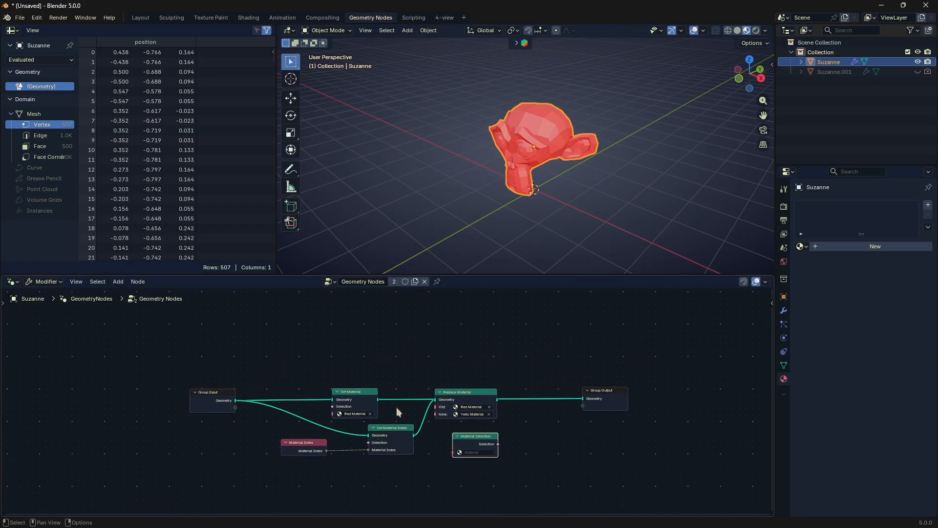
right_click_drag(353, 429, 353, 440, "ctrl")
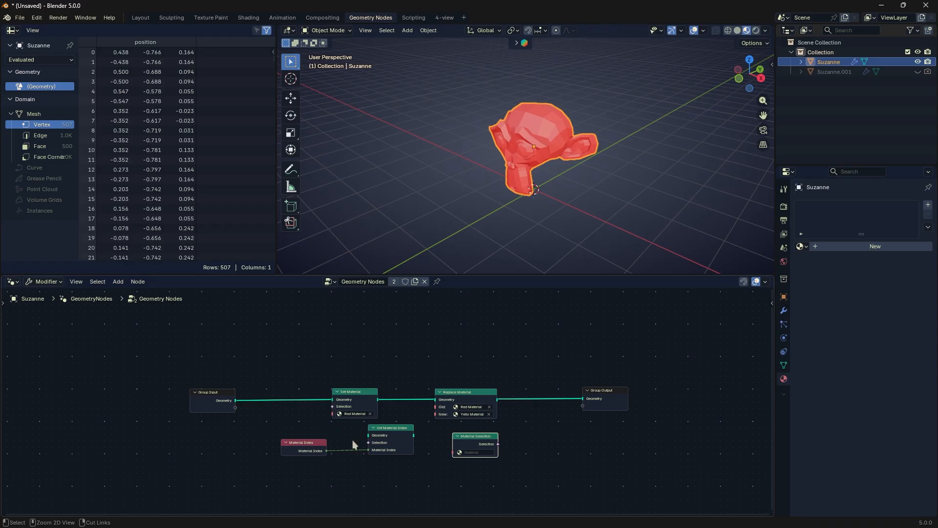
left_click_drag(361, 464, 323, 452)
left_click_drag(397, 432, 328, 462)
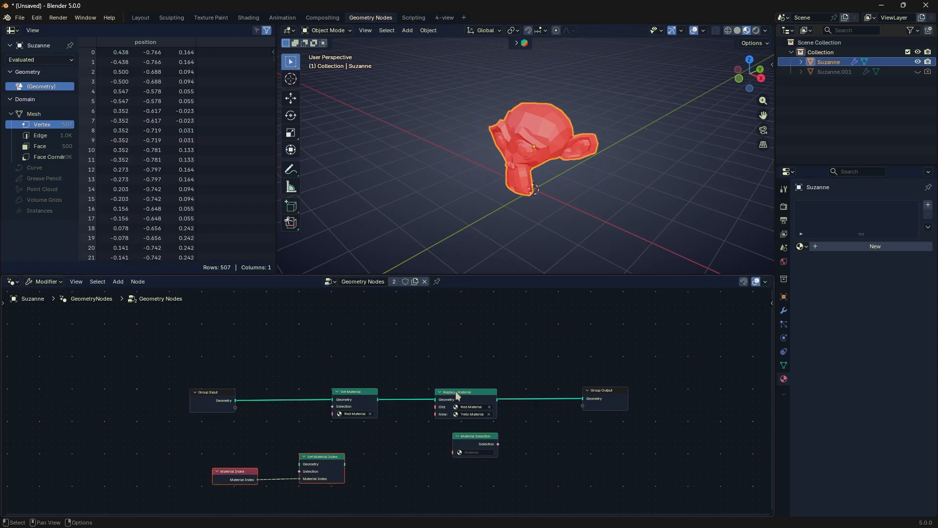
Step: Take Replace Material out of the chain so Set Material feeds Group Output directly, and move the remaining chain upward
left_click_drag(445, 409, 398, 487)
scroll(351, 438, "up", 3)
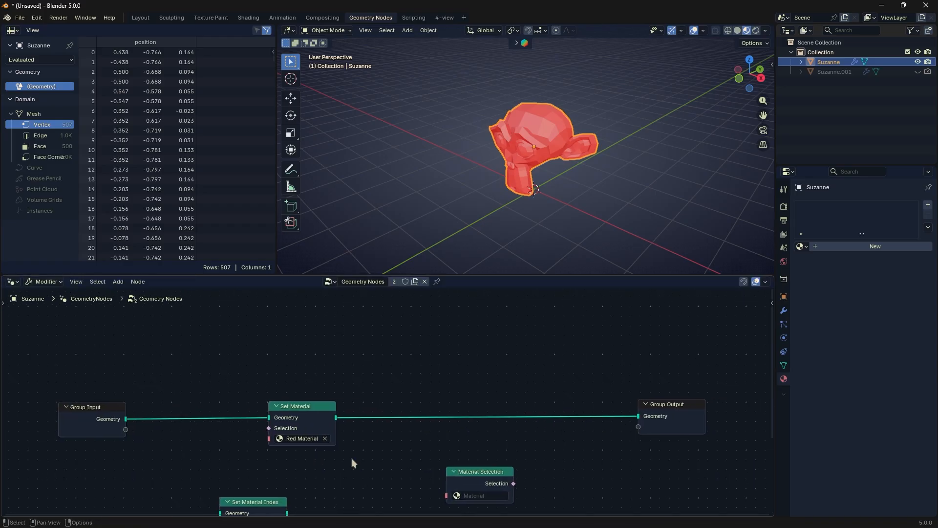
left_click_drag(101, 370, 683, 378)
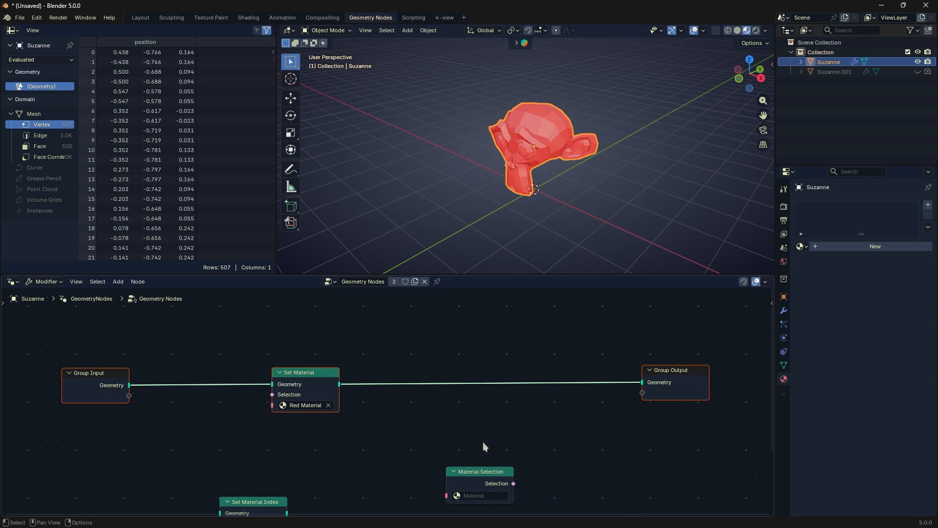
Step: Move the Material Selection node below the chain, between Group Input and Set Material
scroll(485, 443, "up", 3)
middle_click_drag(471, 463, 537, 474)
left_click_drag(538, 486, 194, 425)
scroll(370, 437, "up", 3)
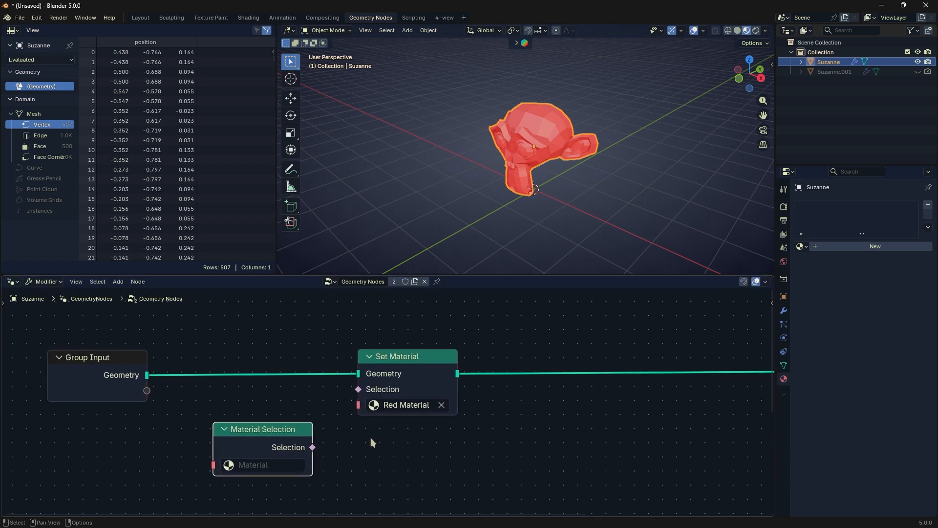
Step: Choose Yello Material in the Material Selection node and link its output to the Selection input of Set Material
middle_click_drag(350, 442, 450, 428)
left_click(357, 468)
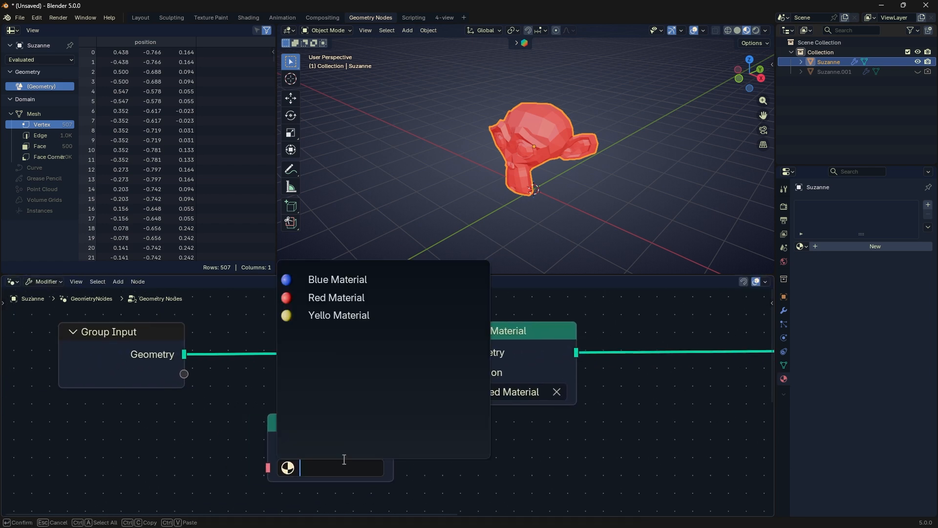
left_click(368, 312)
middle_click_drag(364, 433, 362, 439)
left_click_drag(353, 430, 354, 415)
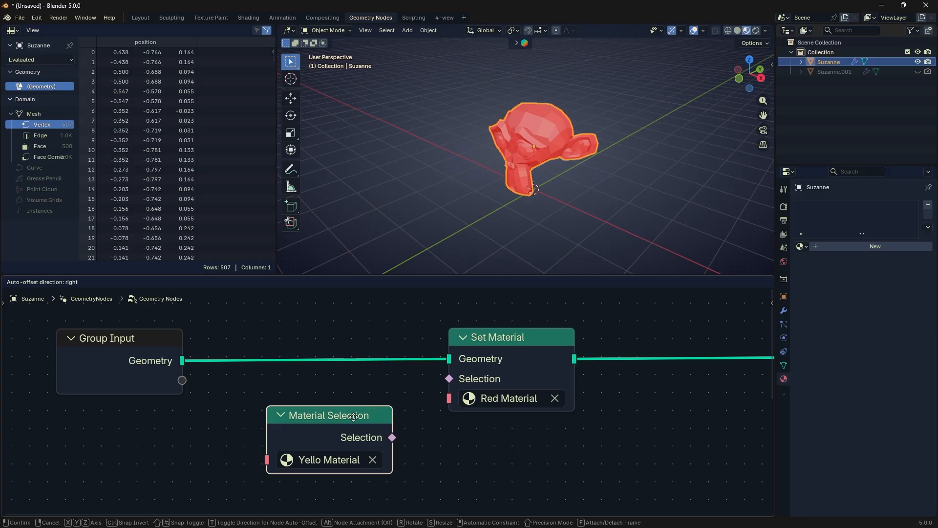
left_click_drag(448, 386, 448, 385)
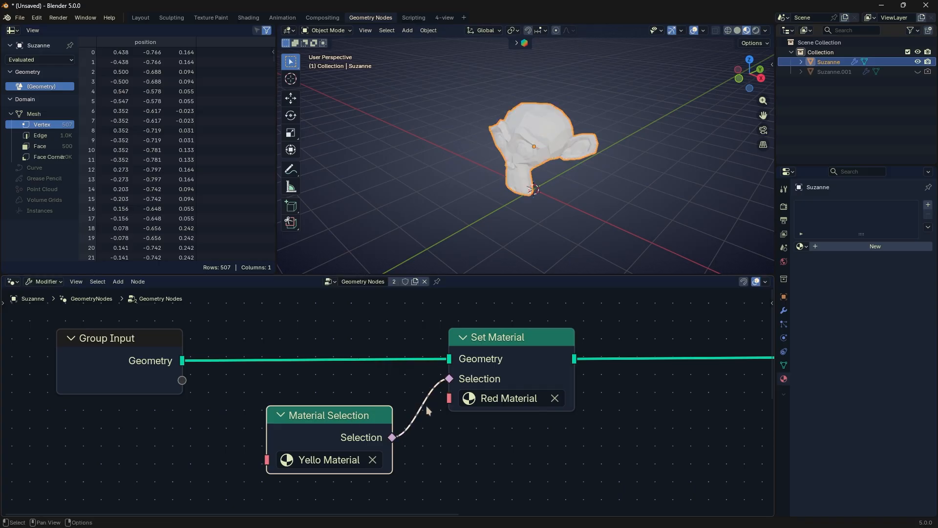
Step: Cut the link from Material Selection to the Selection input of Set Material and reconnect it
middle_click_drag(455, 408, 432, 417)
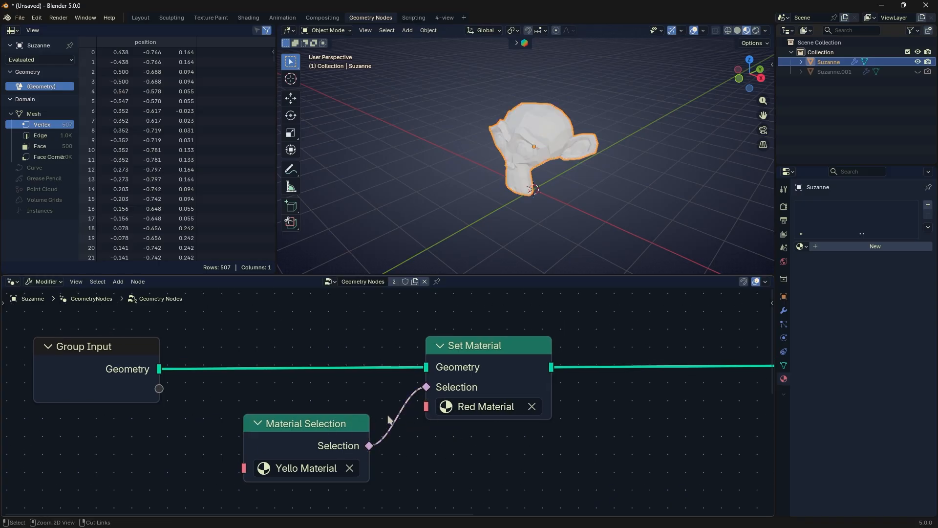
right_click_drag(389, 420, 401, 449, "ctrl")
left_click_drag(422, 397, 426, 387)
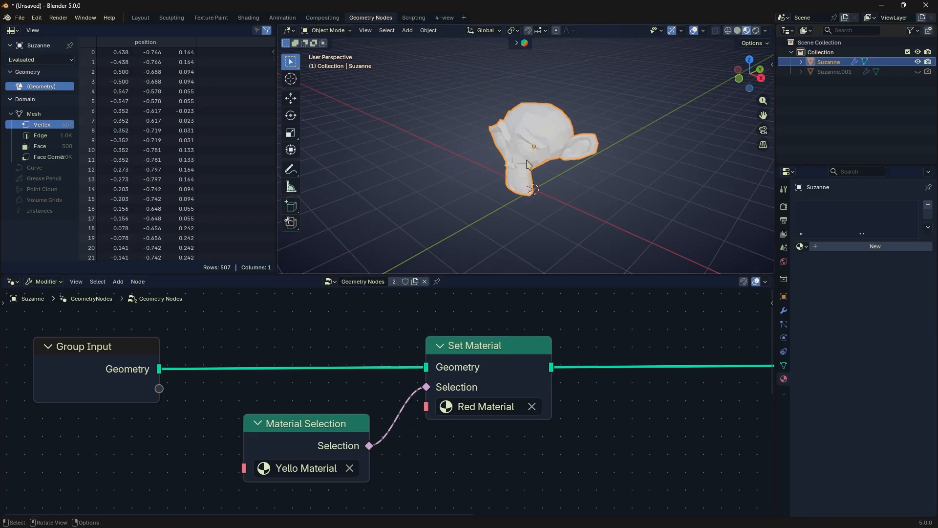
Step: Try Yello Material in the Set Material node and settle on Blue Material
left_click(505, 405)
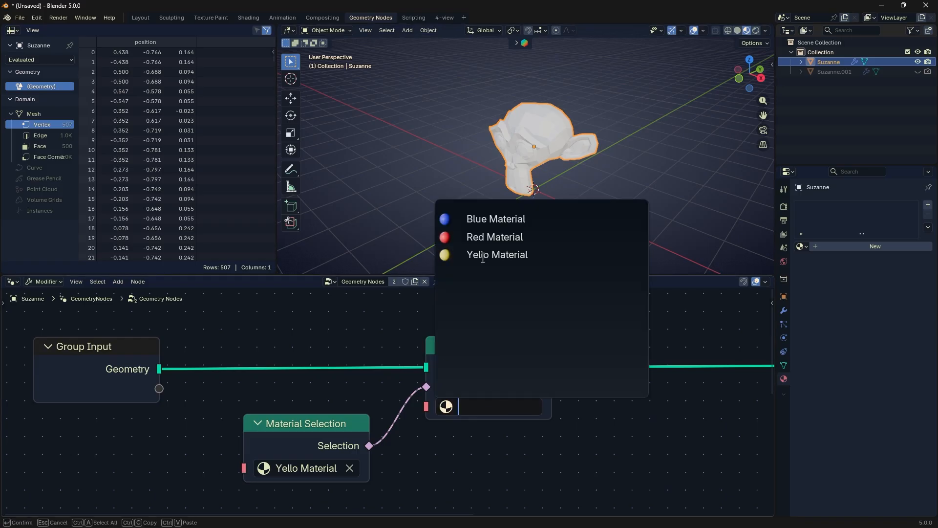
left_click(483, 255)
left_click(535, 406)
left_click(535, 406)
left_click(492, 215)
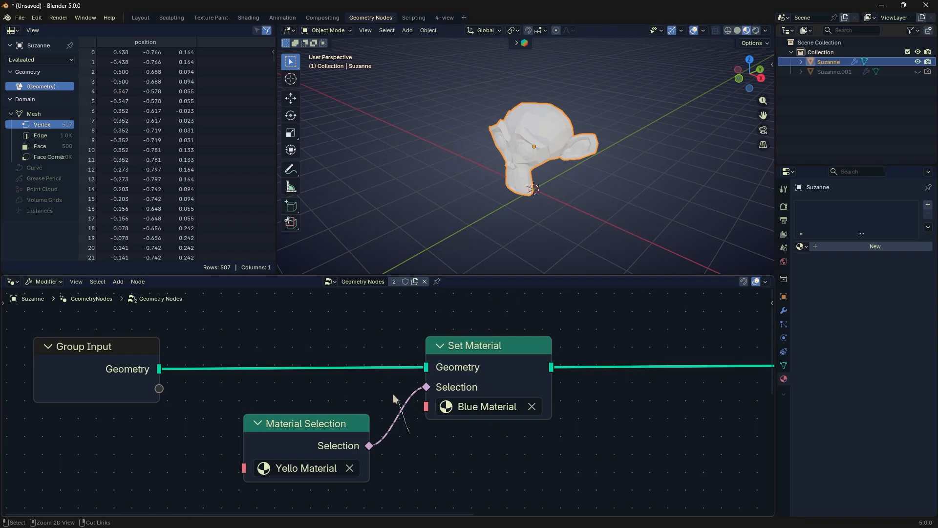
Step: Disconnect Material Selection from Set Material once more and relink it to the Selection input
right_click_drag(409, 433, 393, 394, "ctrl")
left_click_drag(346, 437, 326, 434)
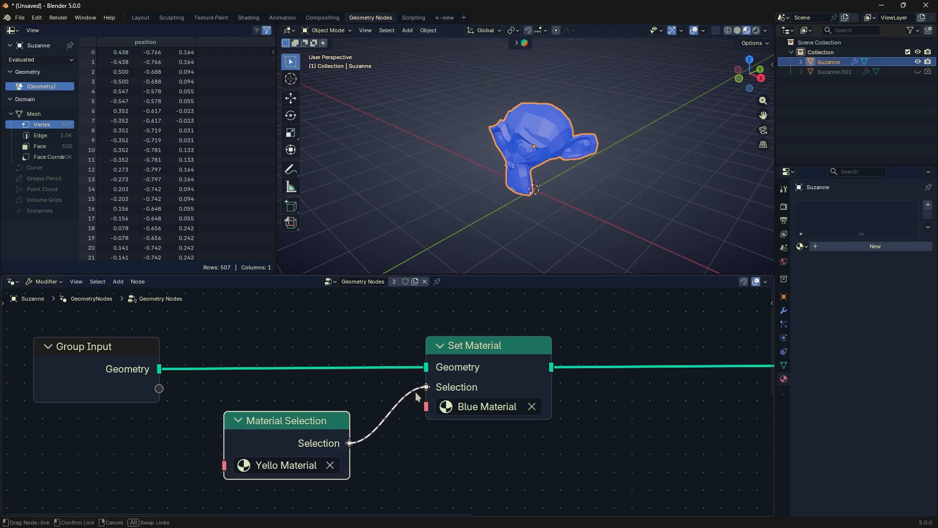
left_click_drag(416, 395, 416, 397)
mouse_move(504, 358)
left_mouse_down()
mouse_move(499, 366)
mouse_move(518, 353)
left_mouse_up()
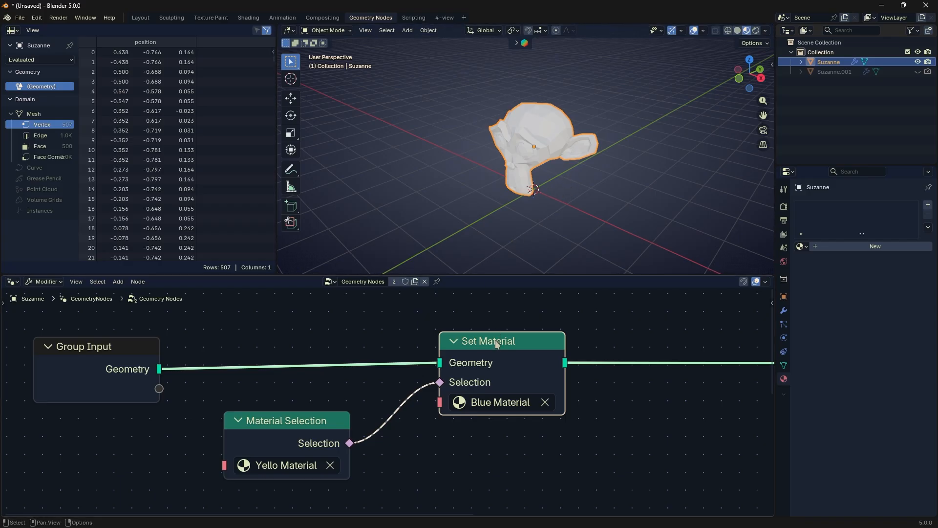
mouse_move(502, 348)
left_mouse_down()
mouse_move(524, 343)
mouse_move(514, 348)
left_mouse_up()
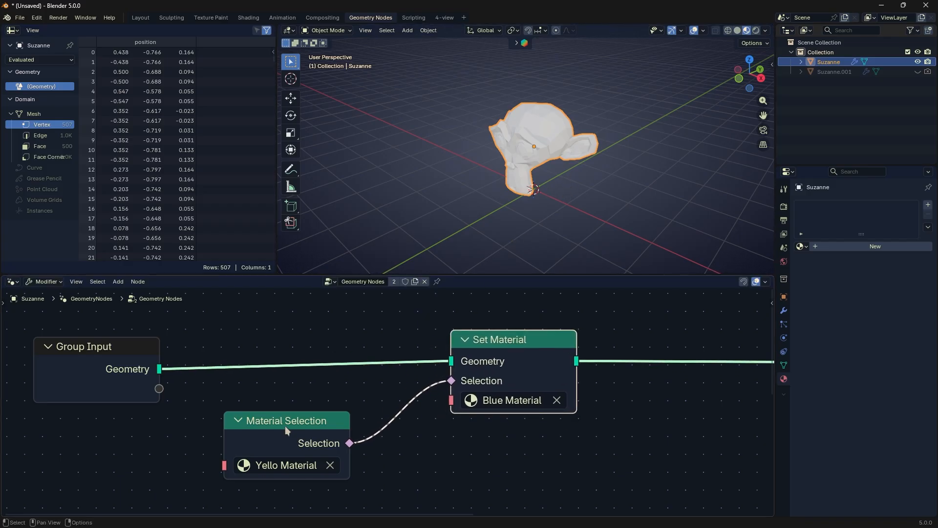
left_click_drag(285, 426, 294, 417)
left_click(372, 441)
Step: Move Set Material Index up beneath Set Material and link the Material Selection output to its Selection input
scroll(419, 425, "down", 7)
middle_click_drag(421, 450, 400, 380)
scroll(401, 403, "up", 2)
left_click_drag(376, 451, 431, 374)
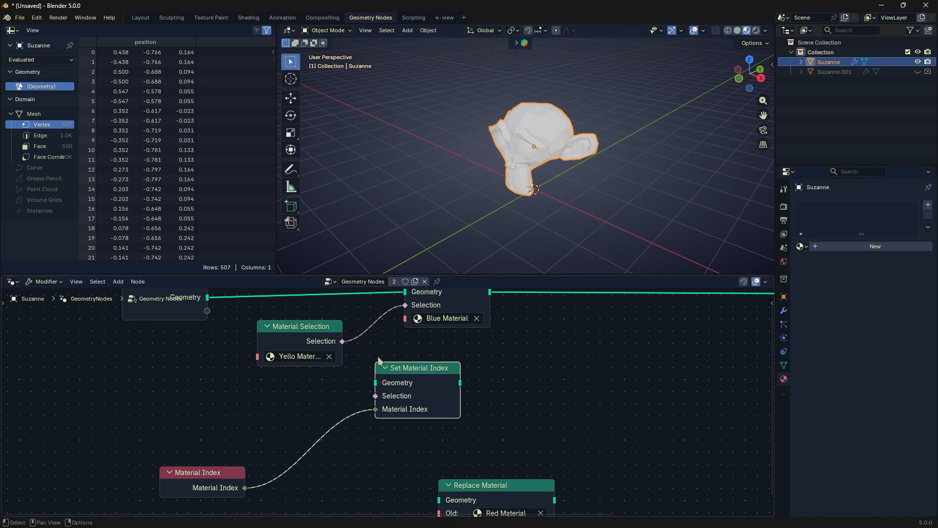
left_click_drag(343, 341, 376, 396)
scroll(402, 391, "down", 2)
middle_click_drag(418, 387, 396, 417)
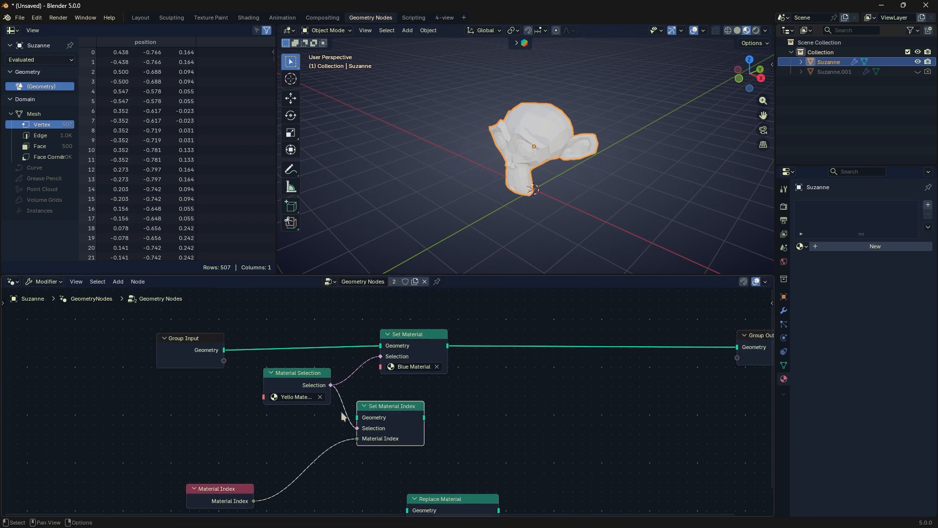
left_click_drag(295, 382, 268, 396)
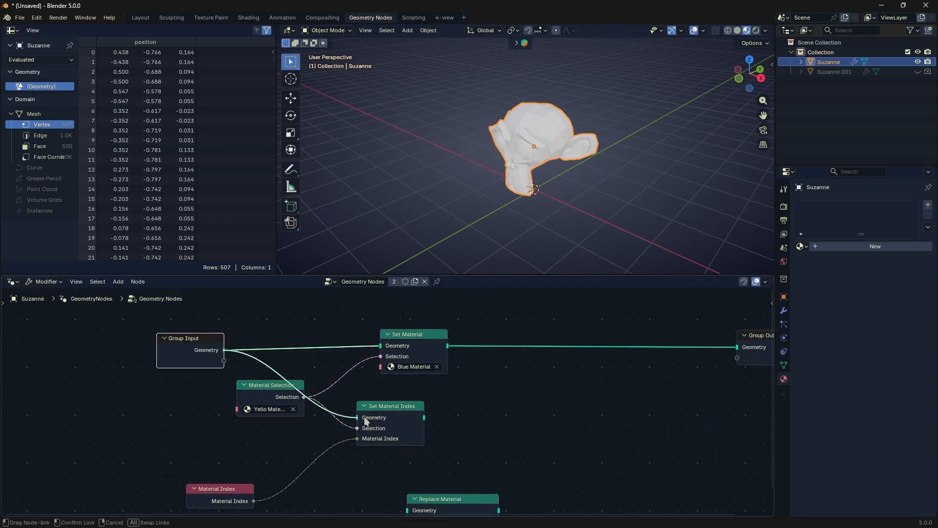
Step: Link the geometry from Group Input through Set Material Index to Group Output, and space out Set Material Index and Material Selection
left_click_drag(725, 344, 728, 345)
scroll(403, 418, "up", 2)
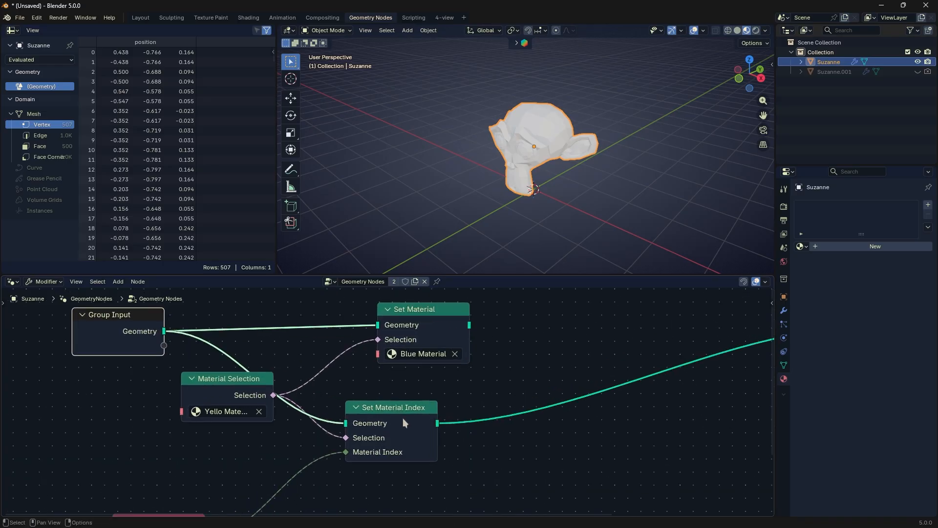
left_click_drag(403, 418, 444, 405)
left_click_drag(239, 406, 244, 424)
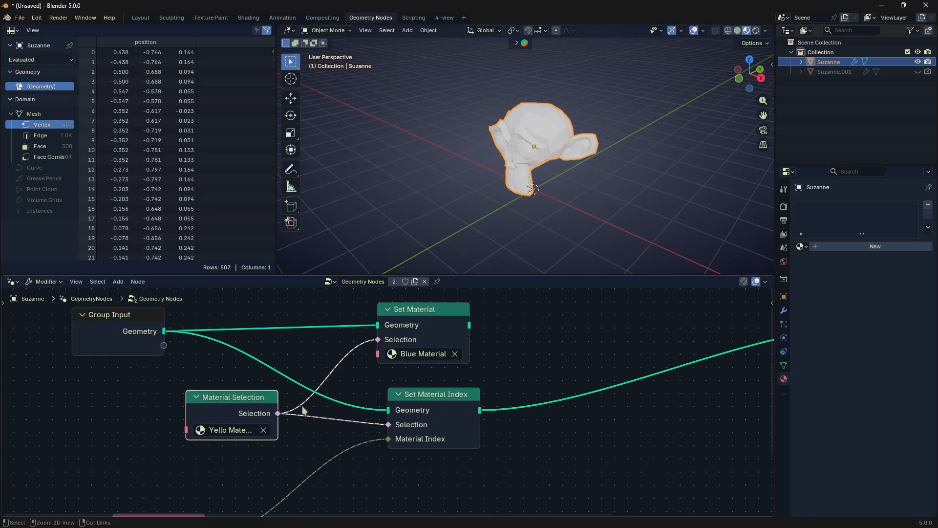
Step: Cut the remaining links into Set Material and move Material Selection closer to Set Material Index
scroll(344, 405, "up", 2)
middle_click_drag(332, 359, 353, 365)
scroll(356, 377, "up", 2)
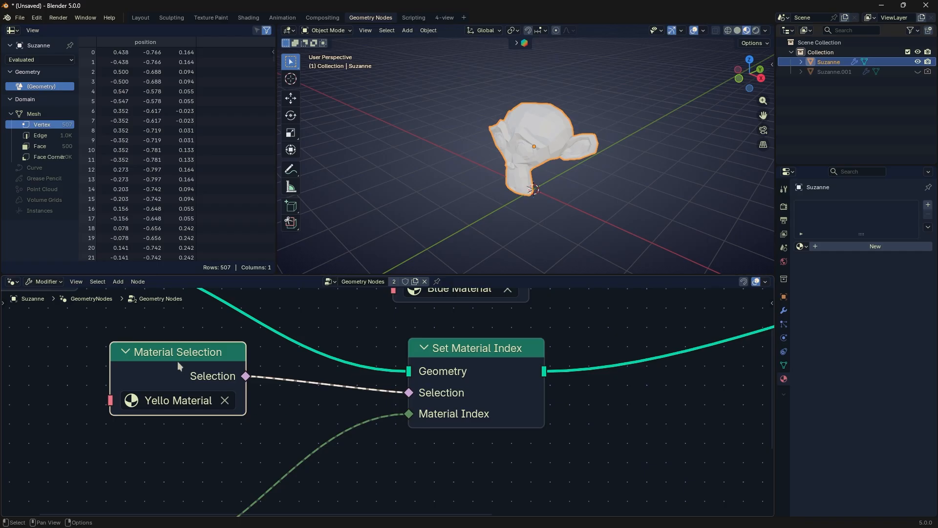
left_click_drag(179, 363, 208, 378)
Step: Cut the link between the Material Index node and Set Material Index
scroll(239, 462, "down", 5)
middle_click_drag(240, 462, 313, 426)
right_click_drag(322, 422, 333, 447, "ctrl")
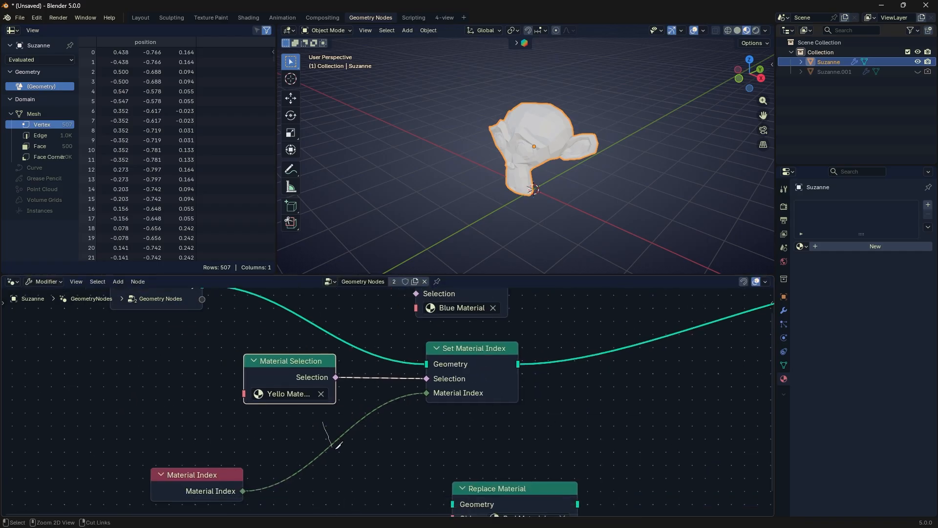
Step: Shift the Material Selection node slightly and choose Red Material in it
left_click_drag(304, 371, 324, 374)
left_click(324, 396)
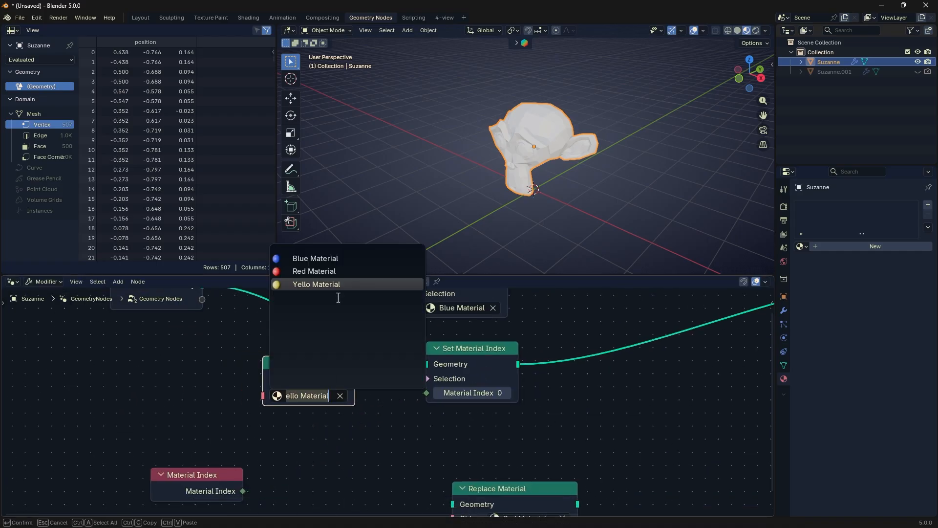
left_click(341, 272)
Step: Move the Material Index node directly below Material Selection and link its output to the Material Index input of Set Material Index
key("Home")
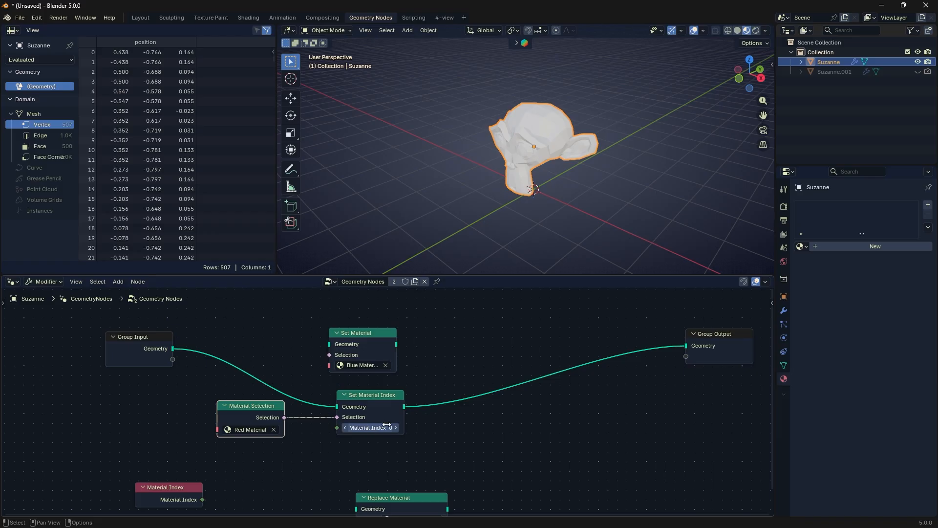
mouse_move(384, 398)
left_mouse_down()
mouse_move(406, 393)
mouse_move(394, 394)
left_mouse_up()
scroll(367, 419, "up", 5)
middle_click_drag(319, 428, 342, 424)
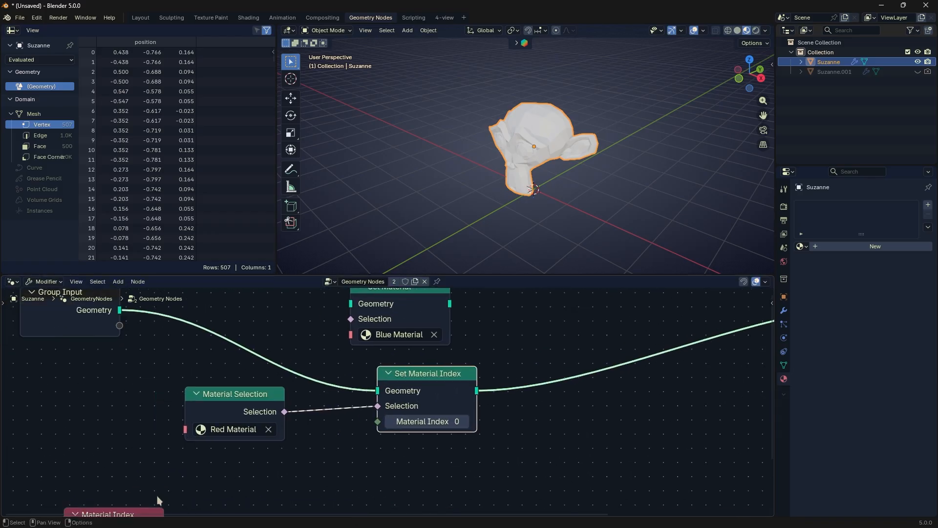
left_click_drag(145, 510, 266, 455)
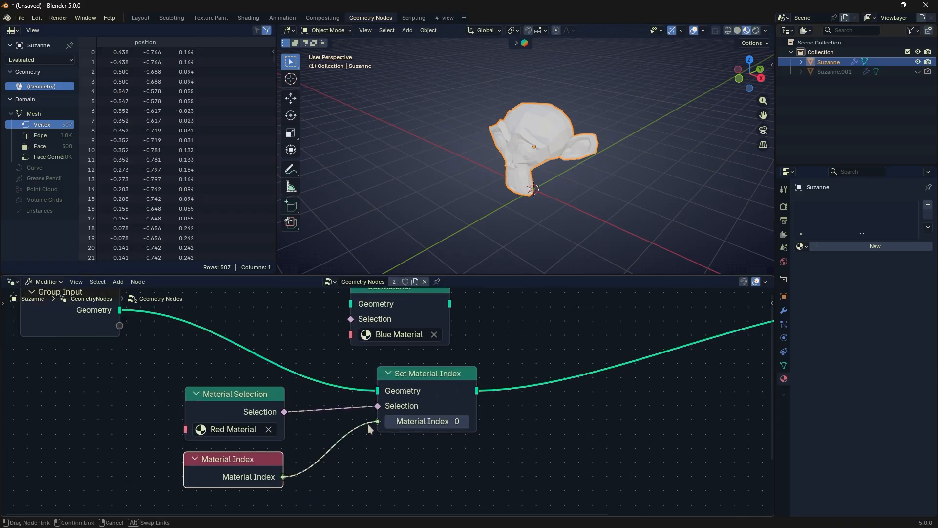
left_click_drag(186, 406, 166, 407)
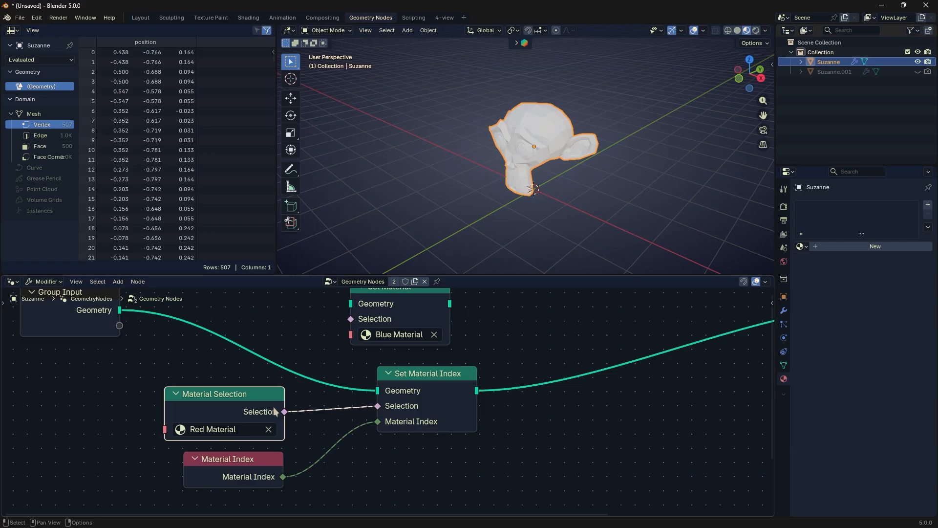
Step: Rearrange the nodes so the unconnected Set Material node sits directly above Set Material Index
left_click_drag(249, 463, 257, 462)
left_click_drag(423, 372, 429, 377)
scroll(474, 404, "down", 3)
middle_click_drag(478, 407, 450, 418)
left_click_drag(398, 397, 384, 396)
middle_click_drag(430, 429, 358, 452)
mouse_move(321, 421)
left_mouse_down()
mouse_move(316, 416)
mouse_move(327, 414)
left_mouse_up()
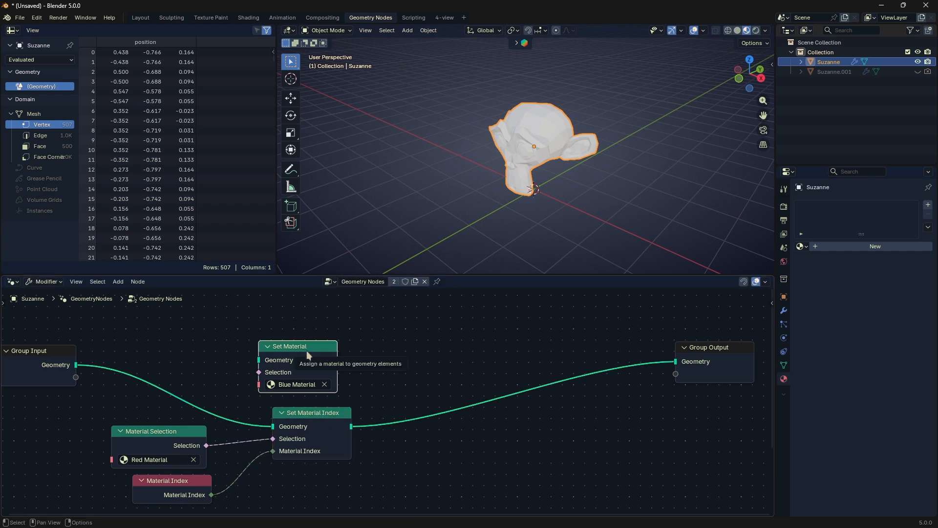
left_click_drag(307, 351, 322, 350)
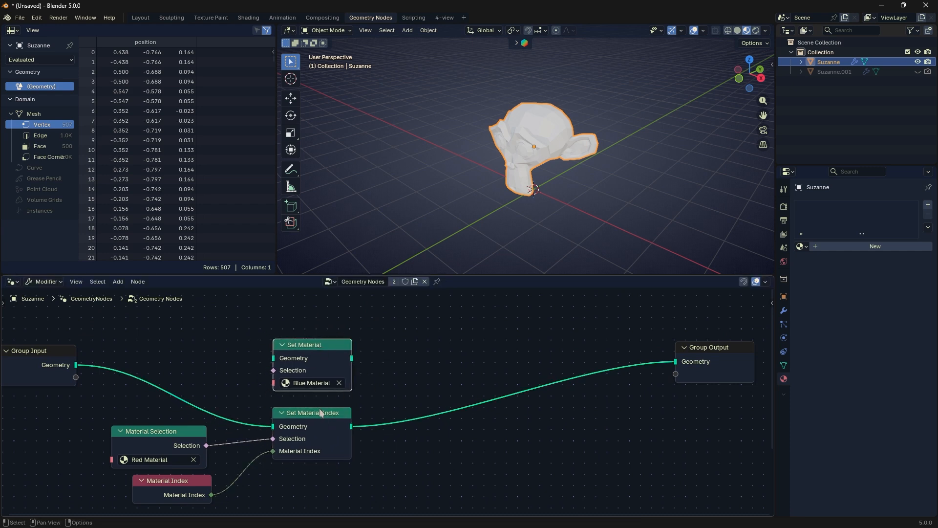
left_click_drag(169, 448, 183, 448)
scroll(180, 447, "up", 2)
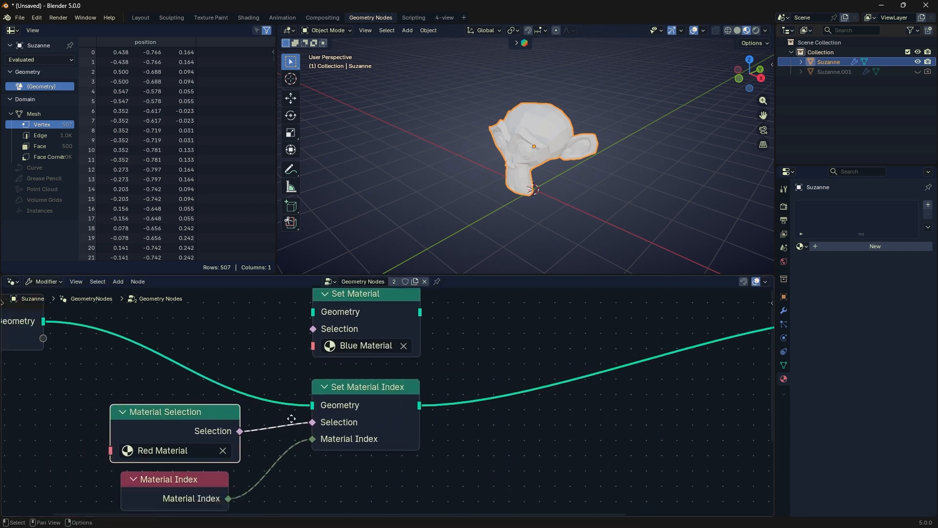
left_click_drag(309, 414, 341, 407)
left_click_drag(370, 388, 385, 388)
scroll(355, 414, "down", 1)
left_click_drag(238, 417, 242, 409)
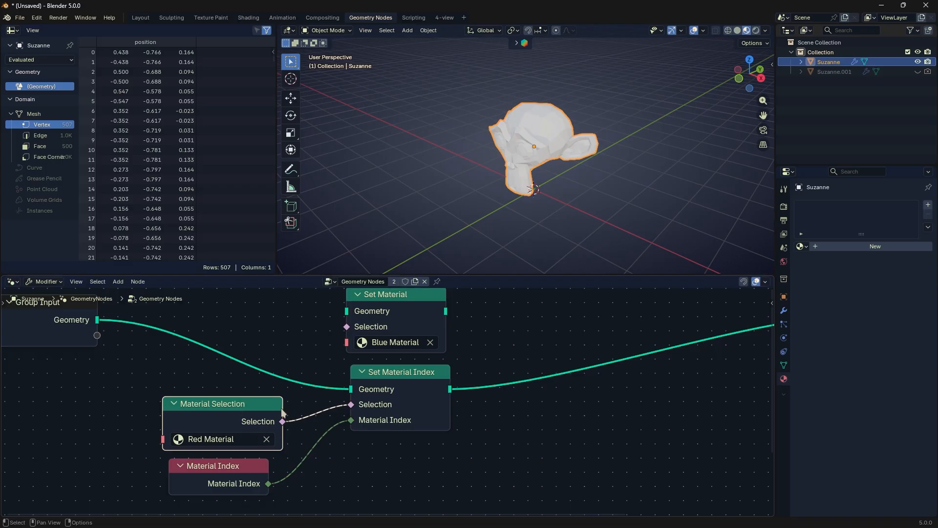
left_click_drag(247, 404, 242, 404)
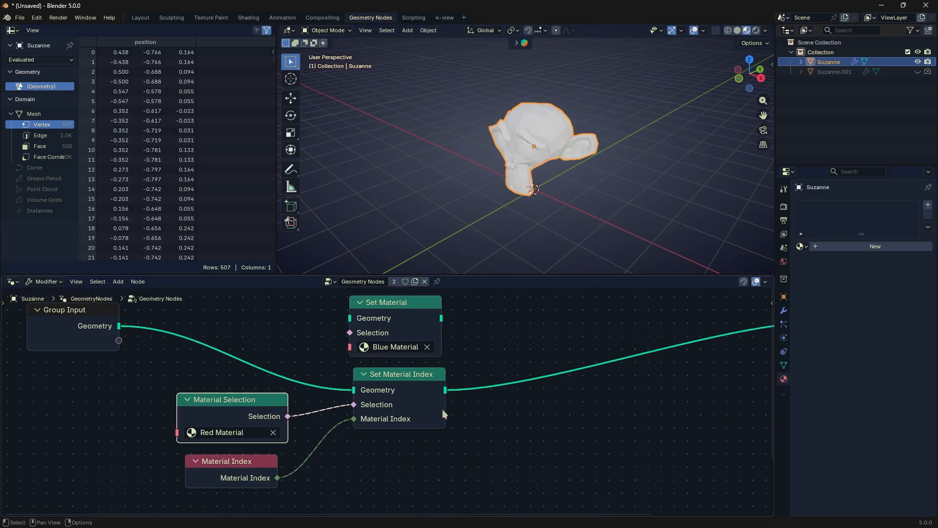
Step: Insert the existing Set Material node into the geometry link between Set Material Index and Group Output
scroll(441, 409, "down", 2)
scroll(445, 411, "up", 1)
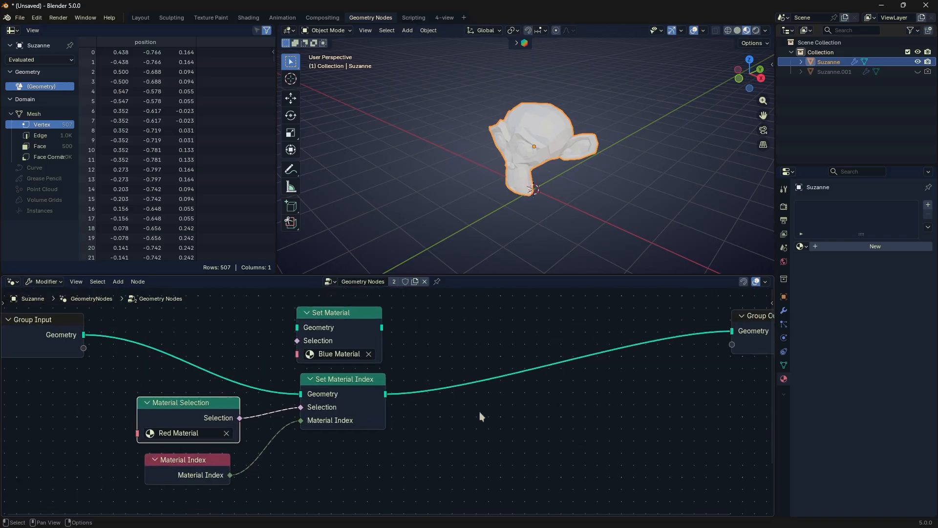
key("shift+a")
type("s")
left_click_drag(340, 312, 493, 344)
Step: Try Yello Material in the inserted Set Material node, settle on Red Material, and shift the node toward Group Output
left_click(514, 388)
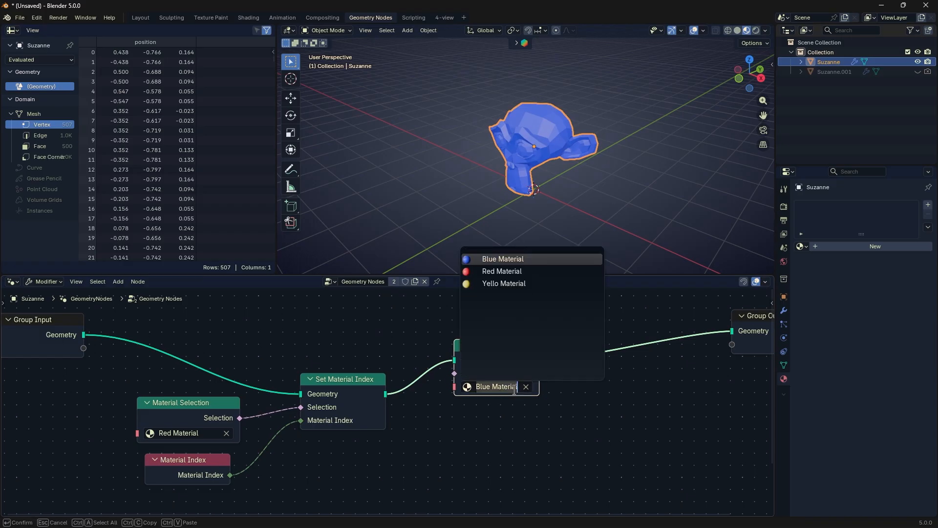
left_click(529, 282)
left_click(502, 388)
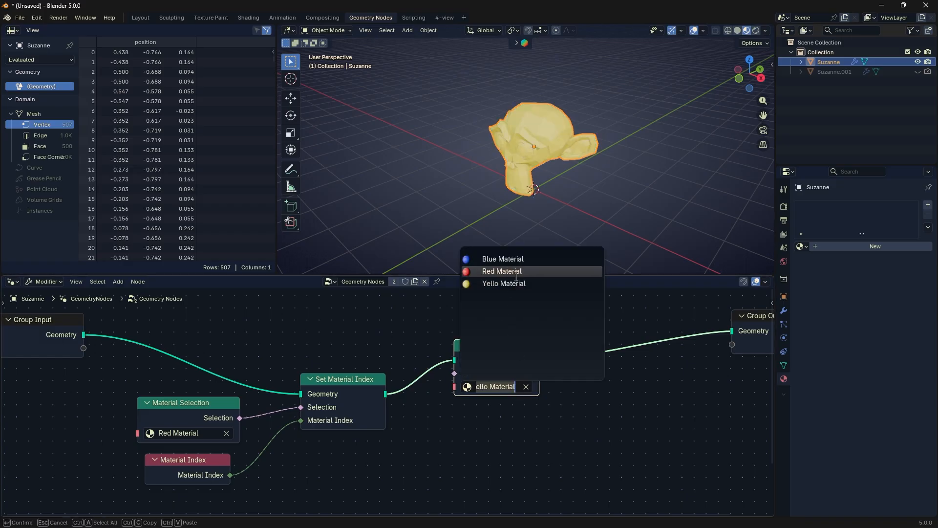
left_click(503, 271)
left_click_drag(521, 345, 544, 338)
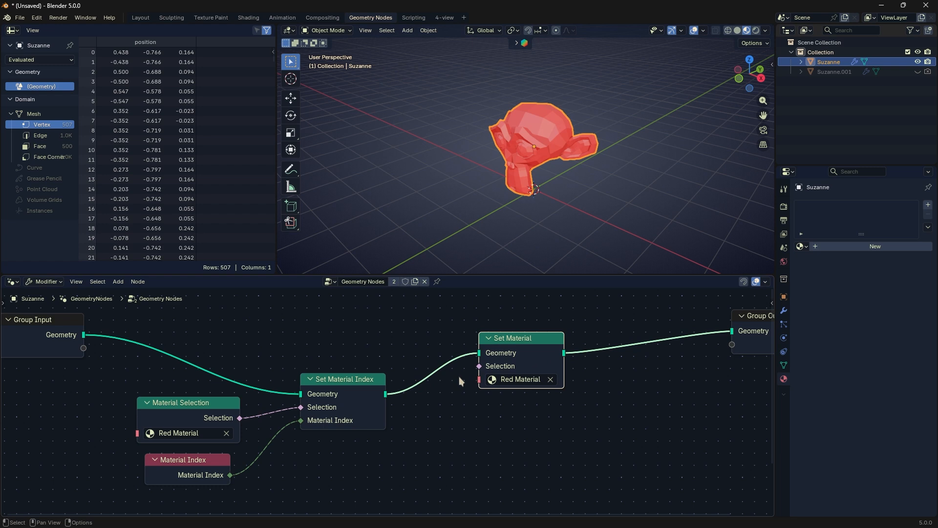
Step: Link the Group Input geometry directly to Group Output, bypassing Set Material Index and Set Material
key("Home")
left_click_drag(124, 351, 675, 346)
scroll(410, 417, "up", 1)
middle_click_drag(410, 418, 469, 393)
left_click_drag(239, 384, 239, 382)
left_click_drag(244, 440, 253, 436)
left_click_drag(401, 364, 390, 363)
middle_click_drag(393, 405, 420, 415)
scroll(393, 404, "up", 3)
scroll(420, 415, "up", 1)
scroll(420, 414, "up", 1)
left_click_drag(427, 329, 435, 335)
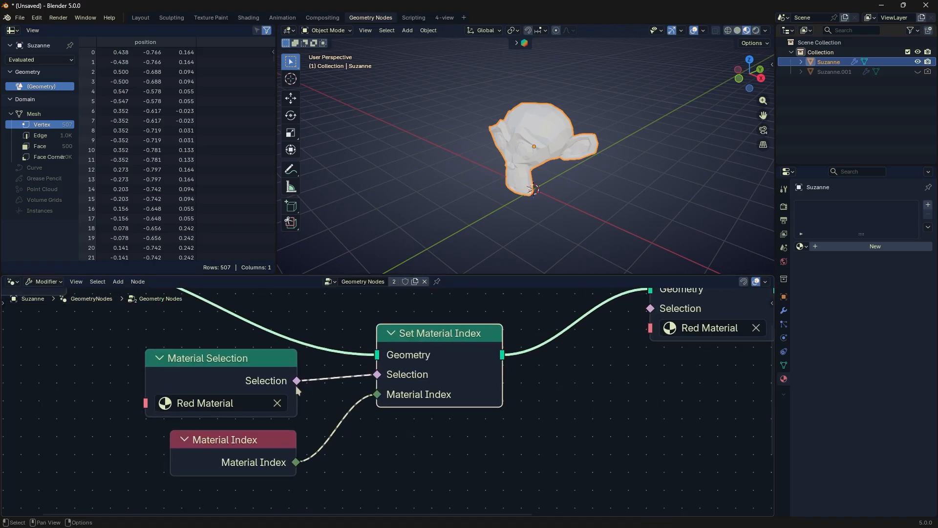
left_click(261, 361)
left_click_drag(261, 361, 266, 367)
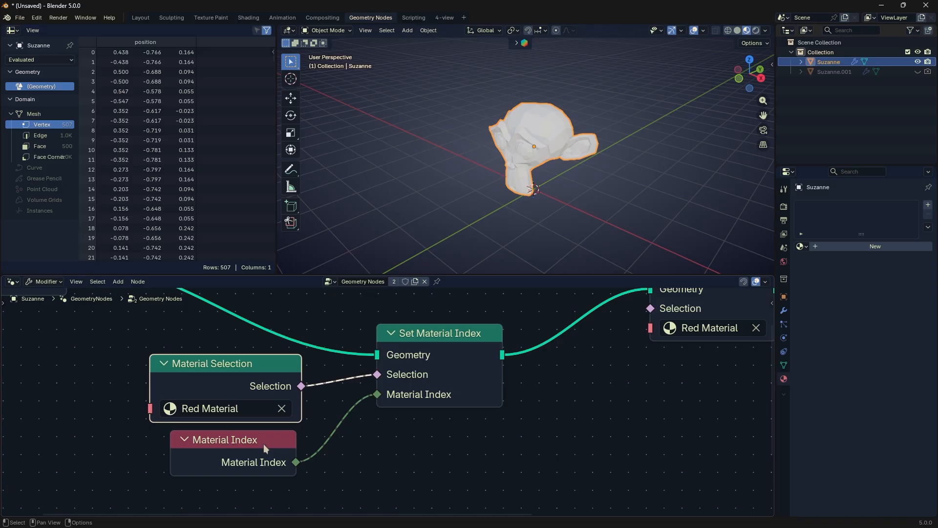
left_click_drag(264, 444, 271, 442)
mouse_move(244, 366)
left_mouse_down()
mouse_move(233, 375)
mouse_move(240, 370)
left_mouse_up()
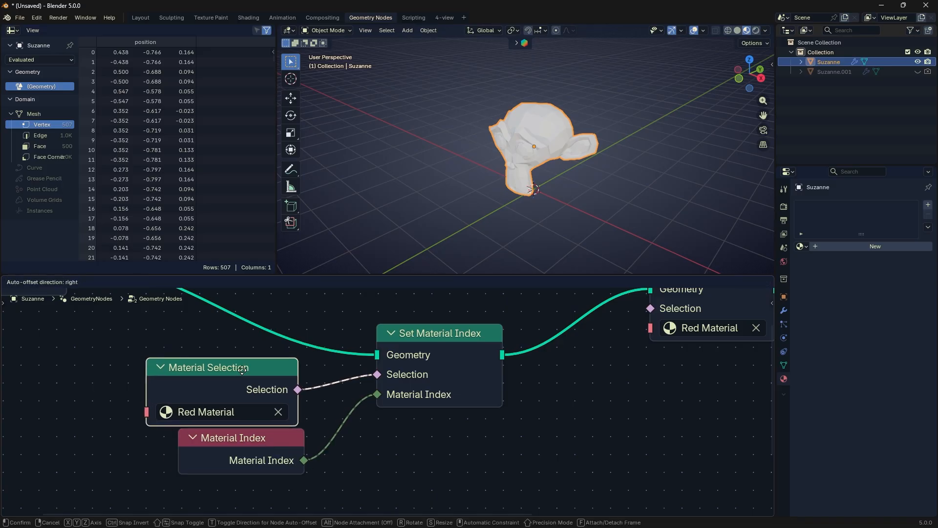
left_click_drag(204, 445, 198, 449)
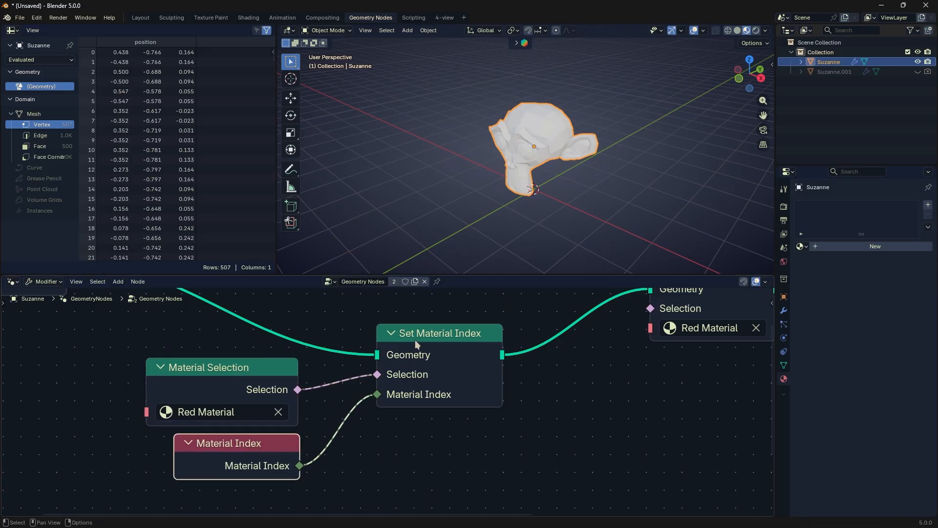
mouse_move(416, 342)
left_mouse_down()
mouse_move(435, 337)
mouse_move(421, 335)
left_mouse_up()
scroll(472, 380, "down", 2)
middle_click_drag(493, 377, 415, 414)
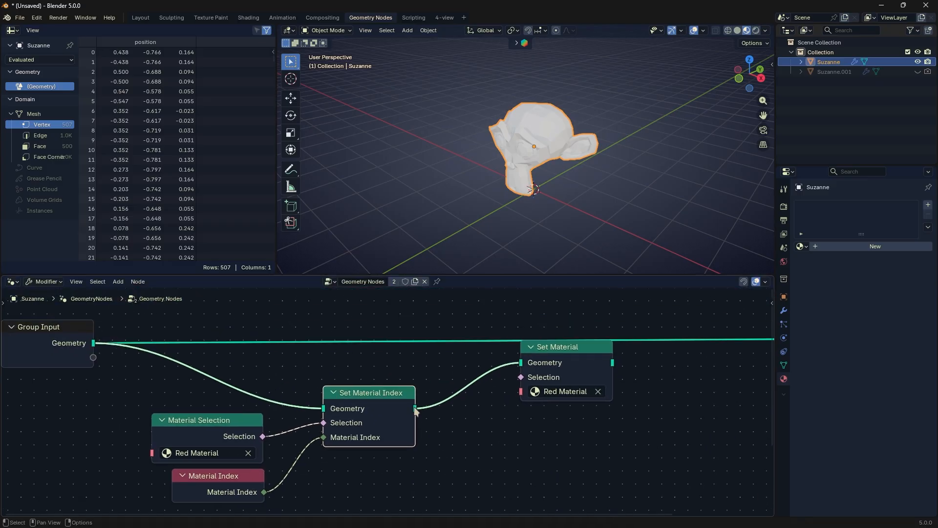
left_click_drag(493, 430, 495, 431)
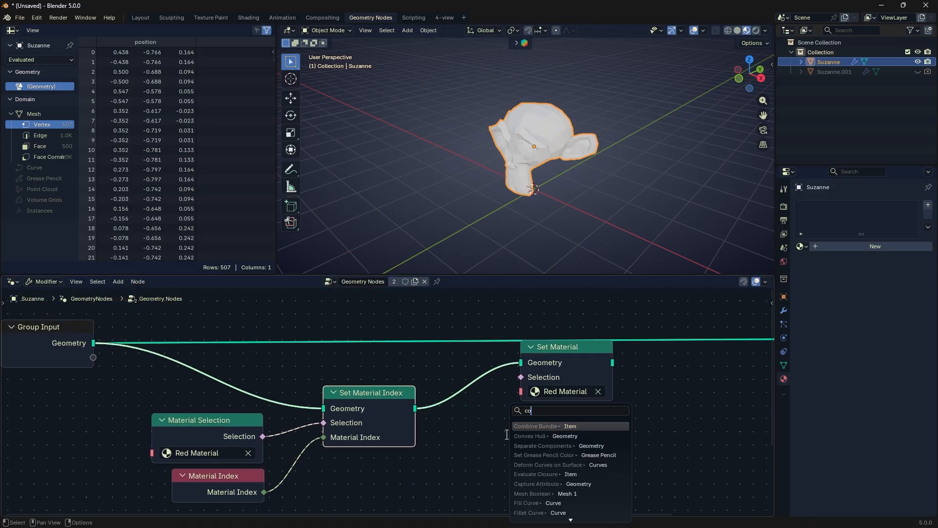
key("Escape")
middle_click_drag(495, 482, 510, 458)
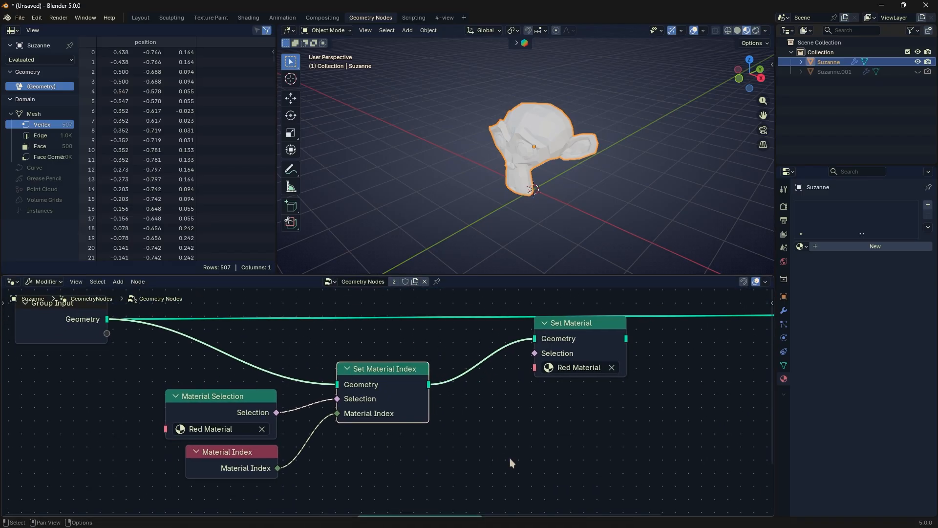
Step: Add a Color node below the Set Material node, beside Set Material Index
key("shift+a")
type("col")
key("Return")
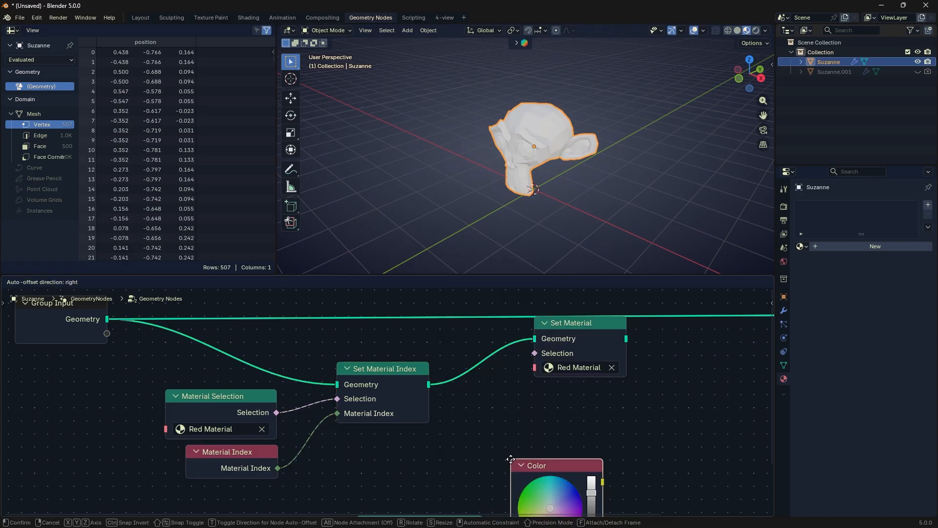
left_click(493, 400)
left_click_drag(526, 407, 494, 407)
Step: Add a Mix node linked from the Color node's output to its A input, placed below and beyond Set Material
left_click_drag(554, 421, 633, 420)
type("mi")
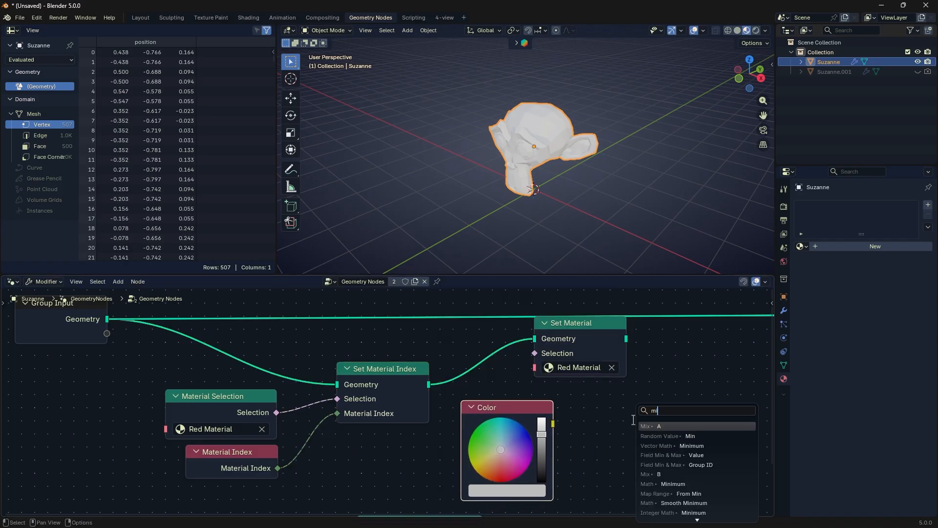
key("Return")
left_click(666, 379)
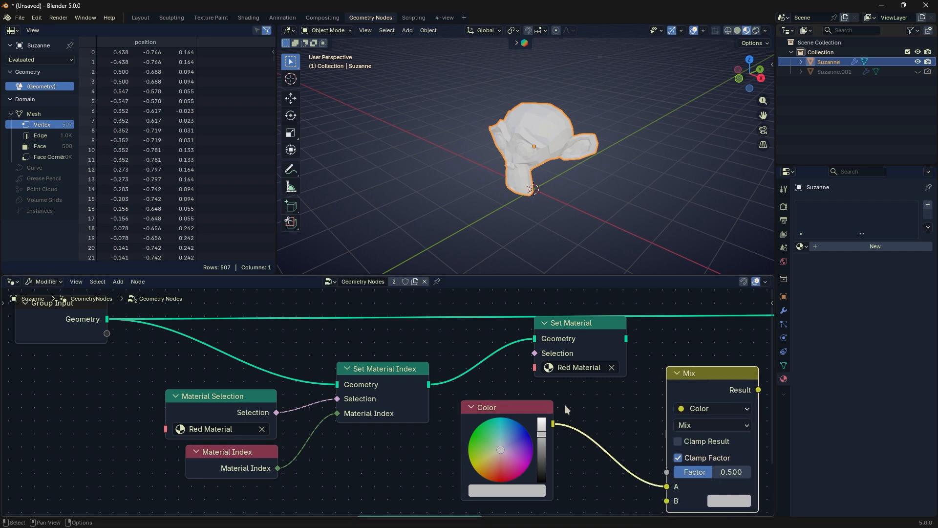
Step: Rearrange the nodes so Color sits below Material Index and the unconnected Replace Material sits below Mix
scroll(584, 420, "down", 3)
middle_click_drag(584, 420, 536, 405)
left_click_drag(464, 403, 253, 484)
left_click_drag(386, 485, 596, 501)
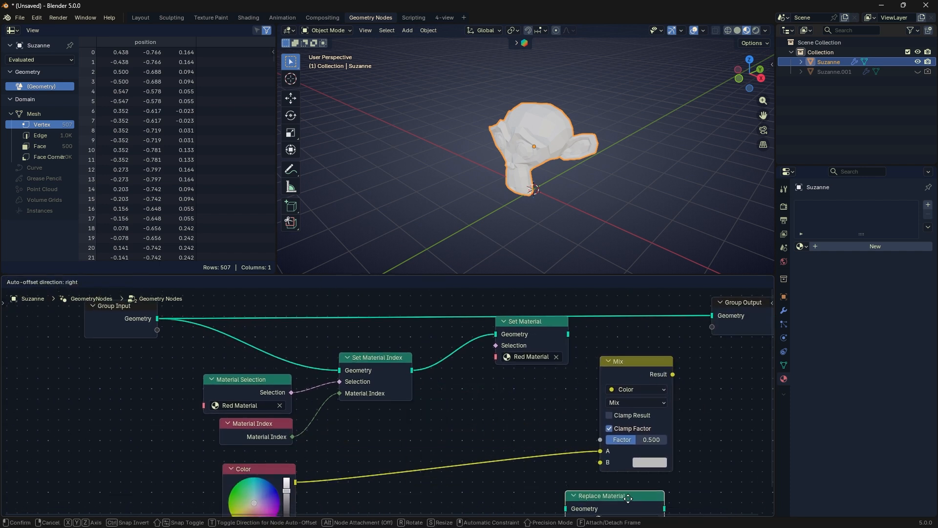
scroll(564, 482, "down", 1)
middle_click_drag(564, 482, 563, 424)
left_click_drag(585, 444, 615, 462)
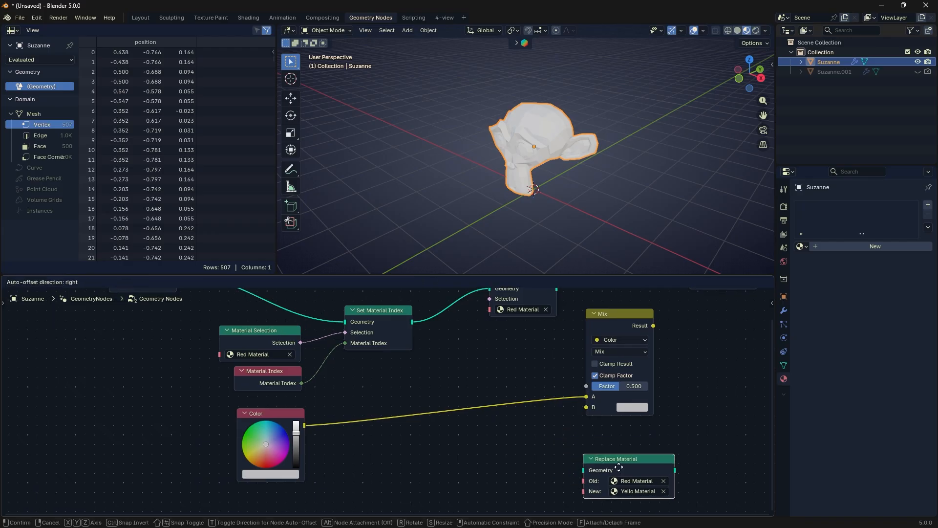
middle_click_drag(556, 428, 562, 482)
scroll(562, 479, "up", 3)
scroll(523, 440, "down", 1)
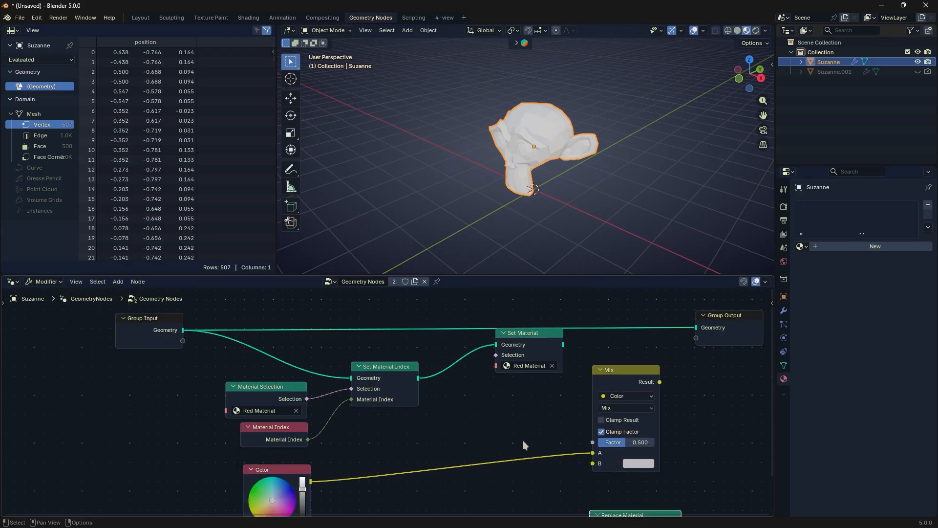
Step: Link Group Input directly through the Red Material Set Material node to Group Output, and align the node with that link
middle_click_drag(474, 413, 405, 445)
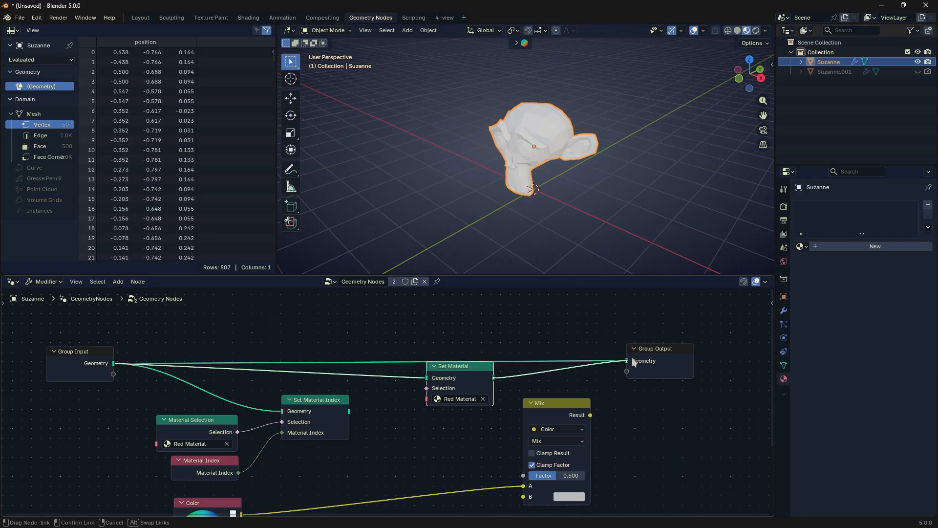
left_click_drag(632, 358, 632, 357)
left_click_drag(472, 366, 478, 349)
scroll(325, 395, "down", 2)
middle_click_drag(294, 395, 314, 368)
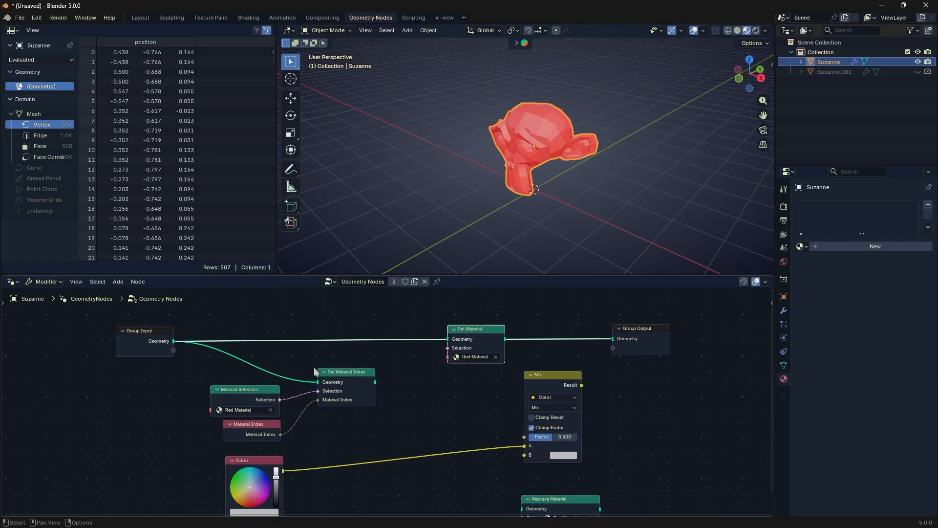
Step: Delete the Material Selection, Material Index, Set Material Index, Color, Mix and Replace Material nodes
left_click_drag(290, 419, 382, 444)
scroll(382, 444, "down", 2)
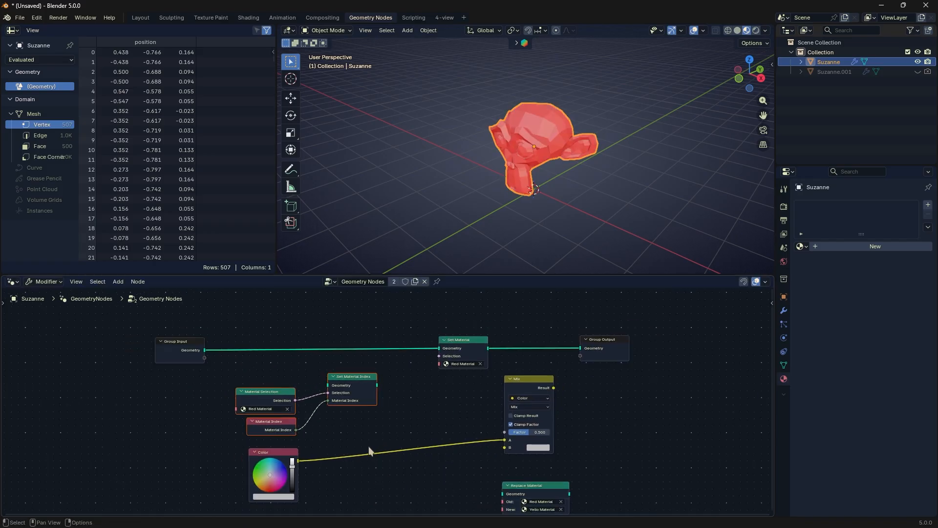
left_click_drag(230, 365, 534, 480)
key("Delete")
Step: Add a second, unconnected Set Material node and place it below the link between the first Set Material and Group Output
key("shift+a")
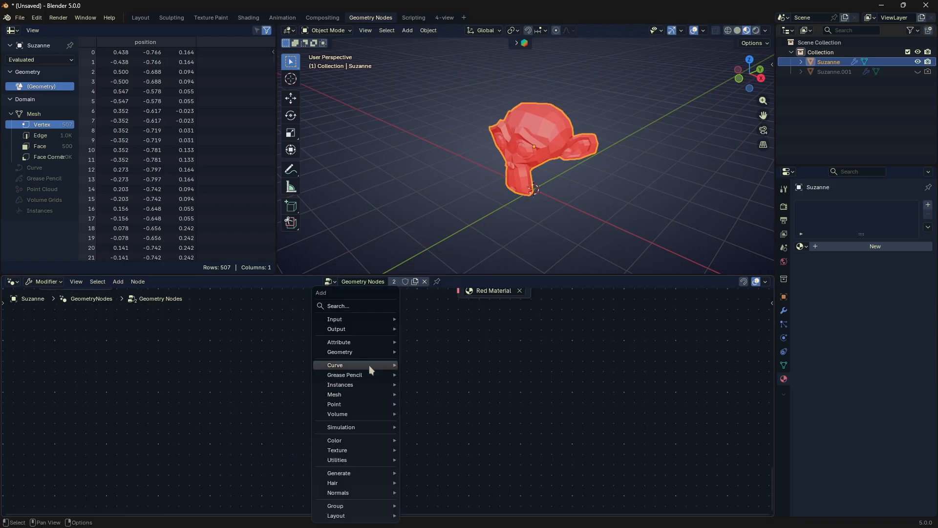
mouse_move(370, 351)
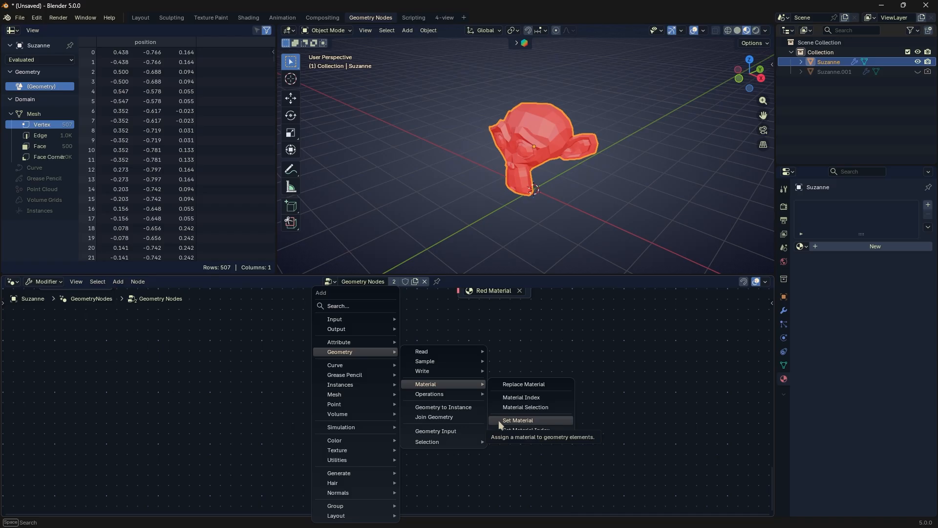
left_click(498, 420)
left_click(483, 403)
key("Home")
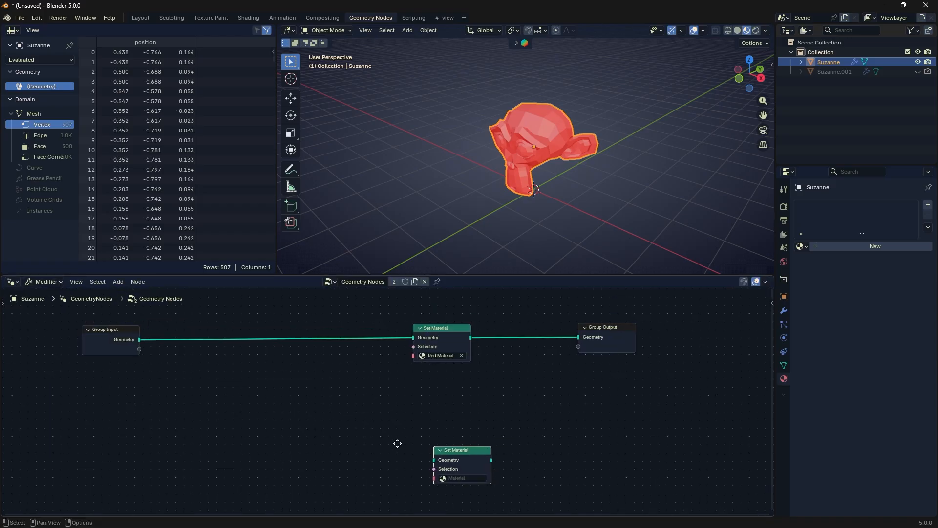
left_click_drag(471, 452, 508, 359)
scroll(507, 360, "up", 6)
middle_click_drag(507, 351, 391, 424)
scroll(420, 421, "up", 4)
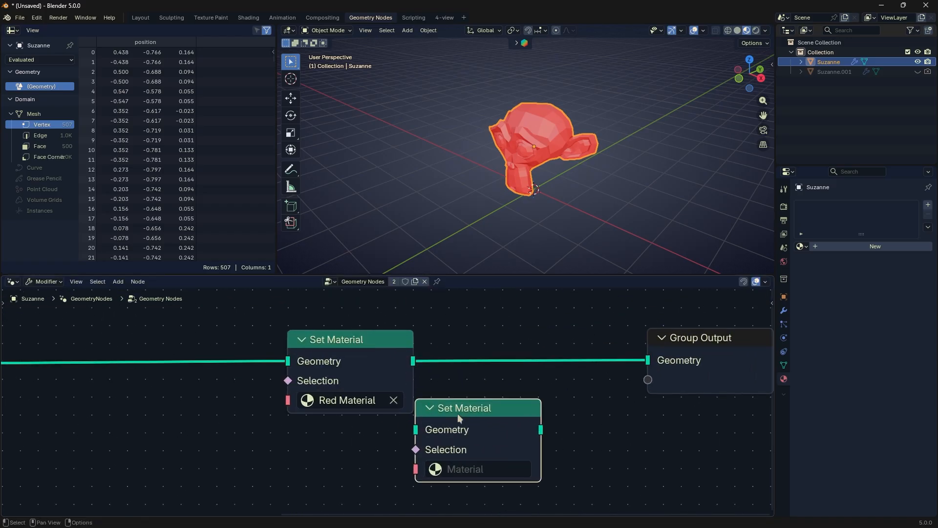
left_click_drag(460, 414, 494, 398)
left_click(494, 398)
scroll(386, 401, "up", 1)
Step: Clear the material in the linked Set Material node and assign Yello Material to it
left_click(392, 400)
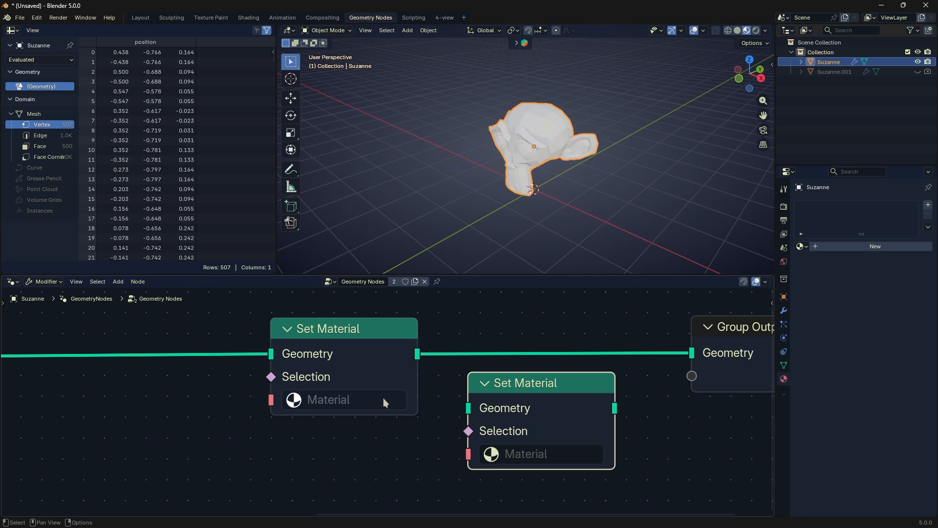
left_click(384, 399)
left_click(386, 187)
left_click(412, 394)
left_click(386, 391)
left_click(390, 226)
Step: Delete the unconnected Set Material node that has no material
scroll(426, 453, "down", 5)
middle_click_drag(404, 448, 426, 439)
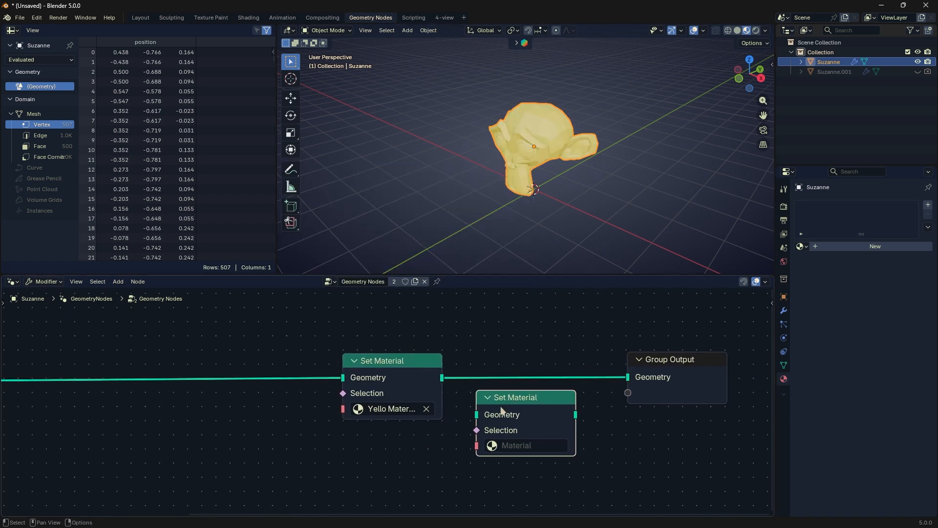
left_click_drag(501, 408, 495, 413)
scroll(543, 418, "down", 2)
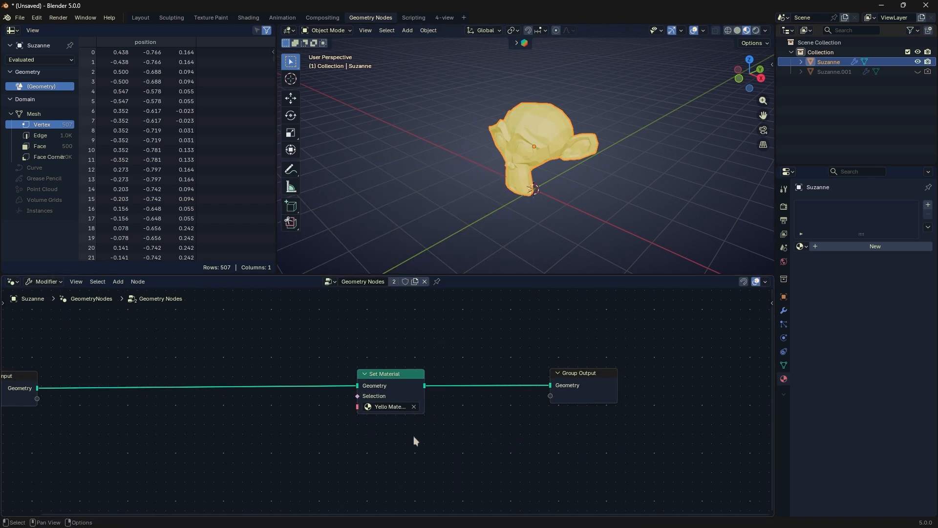
Step: Add a Replace Material node below the link between Group Input and Set Material
middle_click_drag(413, 436, 548, 410)
scroll(512, 412, "up", 1)
scroll(328, 409, "up", 3)
middle_click_drag(359, 400, 387, 408)
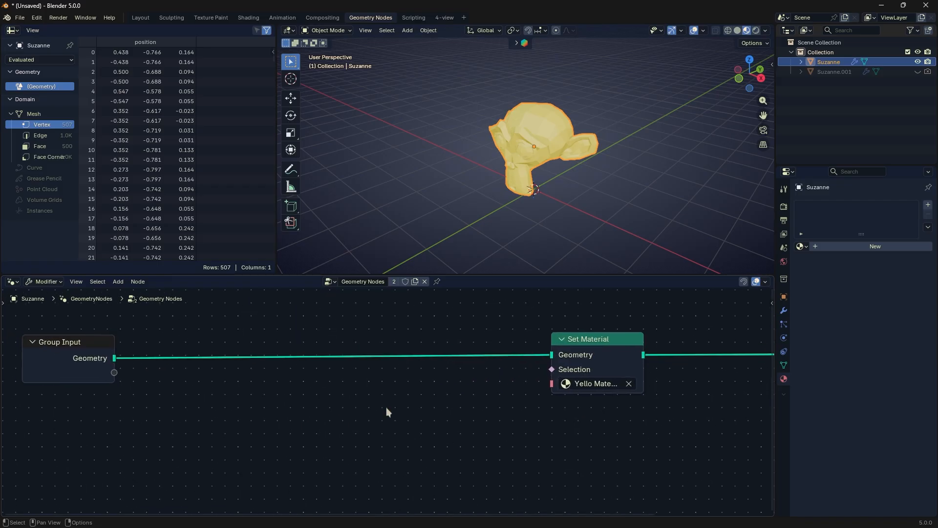
key("shift+a")
mouse_move(369, 351)
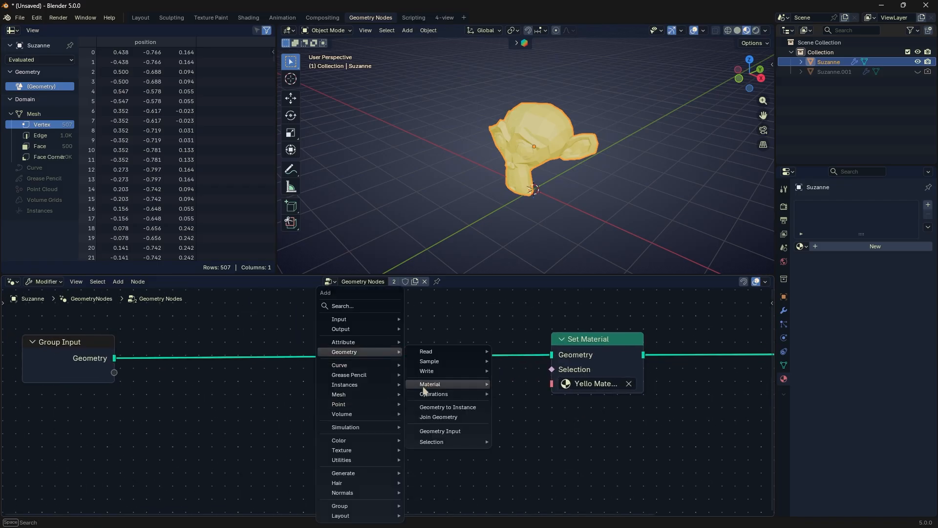
mouse_move(430, 384)
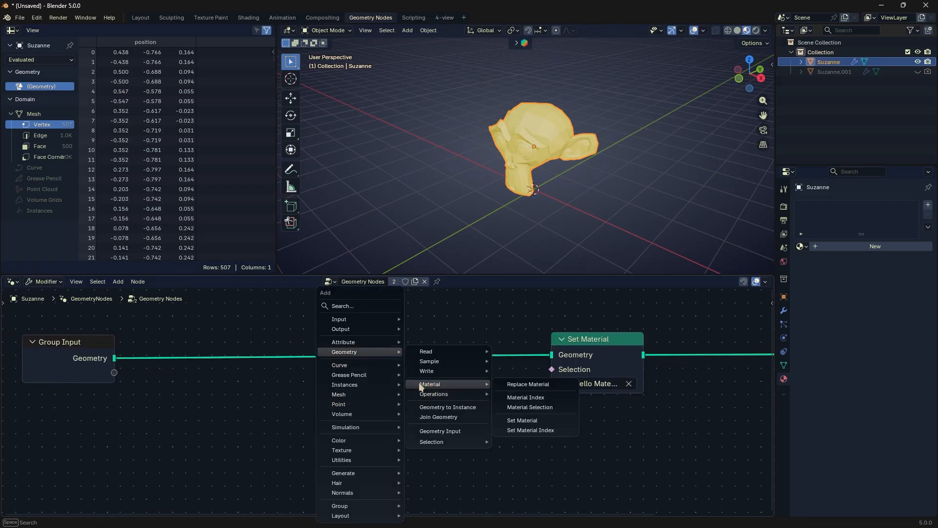
left_click(527, 384)
left_click(248, 395)
middle_click_drag(361, 424, 432, 399)
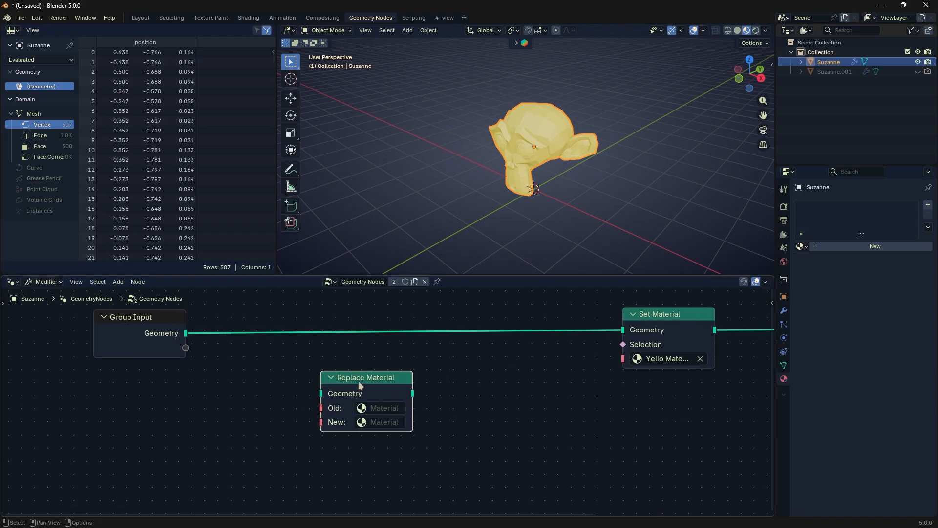
Step: Set the Replace Material node's Old material to Yello Material and its New material to Red Material
scroll(359, 382, "up", 2)
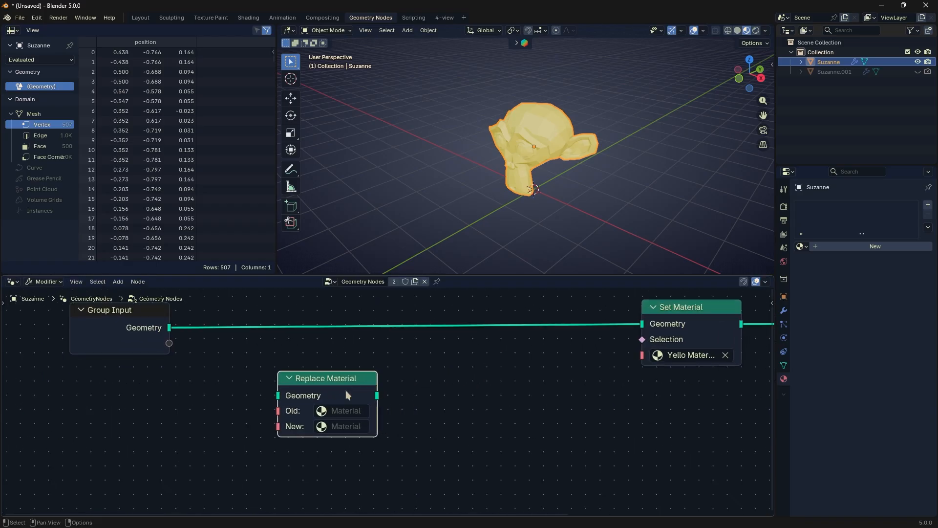
left_click(360, 411)
left_click(389, 266)
left_click(342, 433)
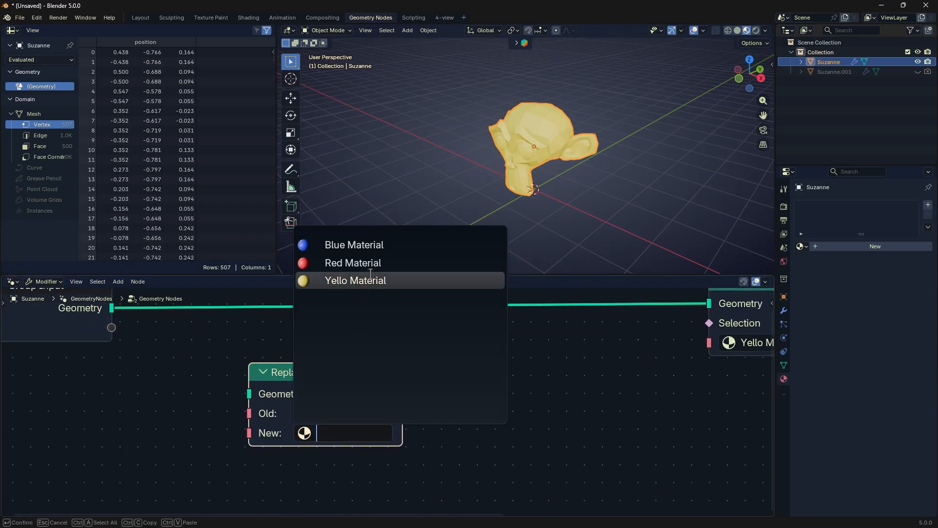
left_click(353, 263)
Step: Insert Replace Material into the link between Set Material and Group Output, and move Set Material away to widen the gap
scroll(392, 389, "down", 3)
left_click_drag(173, 453, 620, 376)
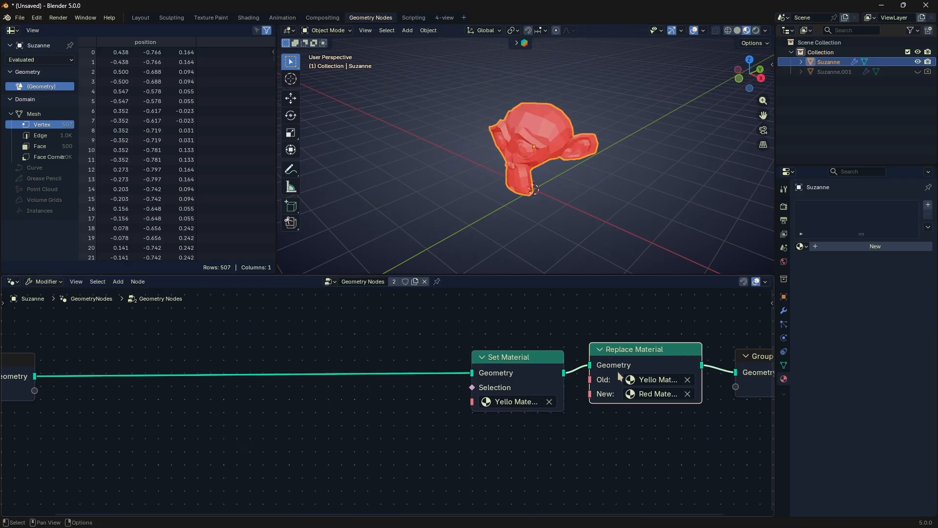
middle_click_drag(618, 372, 491, 389)
scroll(477, 400, "up", 1)
left_click_drag(399, 384, 312, 379)
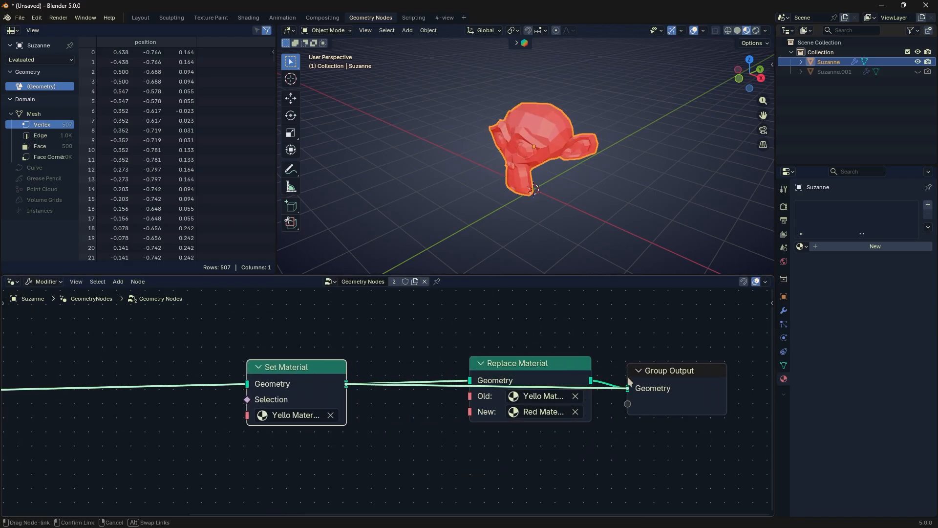
Step: Link Set Material directly to Group Output and delete the Replace Material node
left_click_drag(629, 382, 628, 383)
middle_click_drag(545, 369, 590, 335)
left_click_drag(563, 346, 567, 384)
right_click_drag(484, 373, 478, 392, "ctrl")
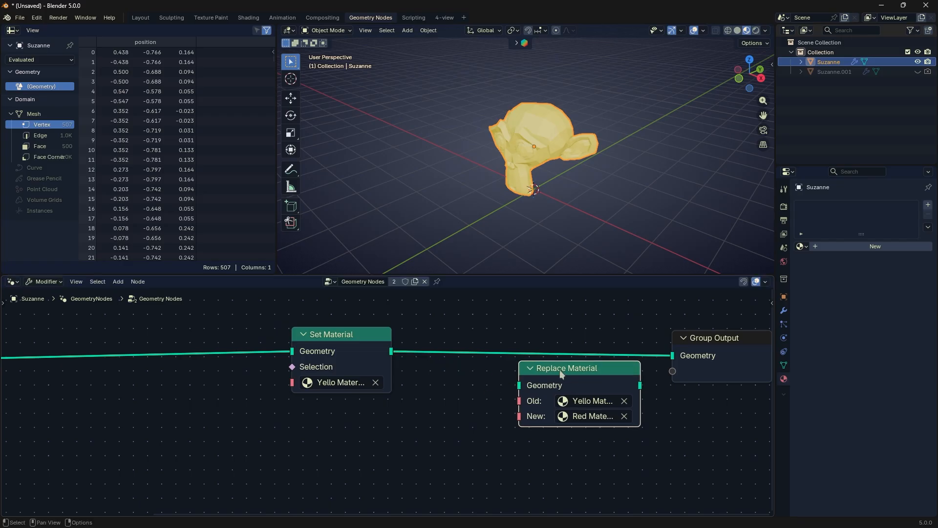
key("x")
Step: Add a Material Index node below the geometry link, between Group Input and Set Material
scroll(474, 386, "up", 2)
key("shift+a")
mouse_move(461, 353)
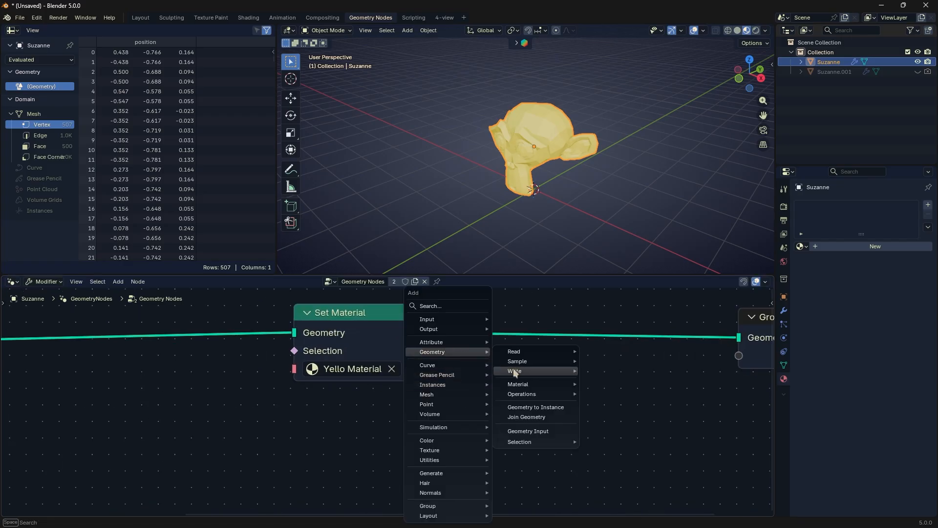
left_click(598, 397)
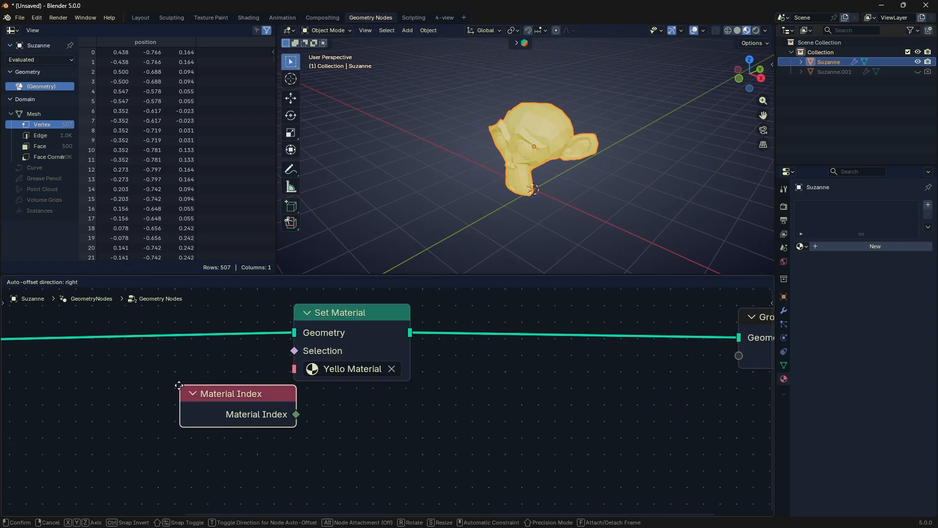
left_click(360, 402)
left_click_drag(360, 403, 234, 402)
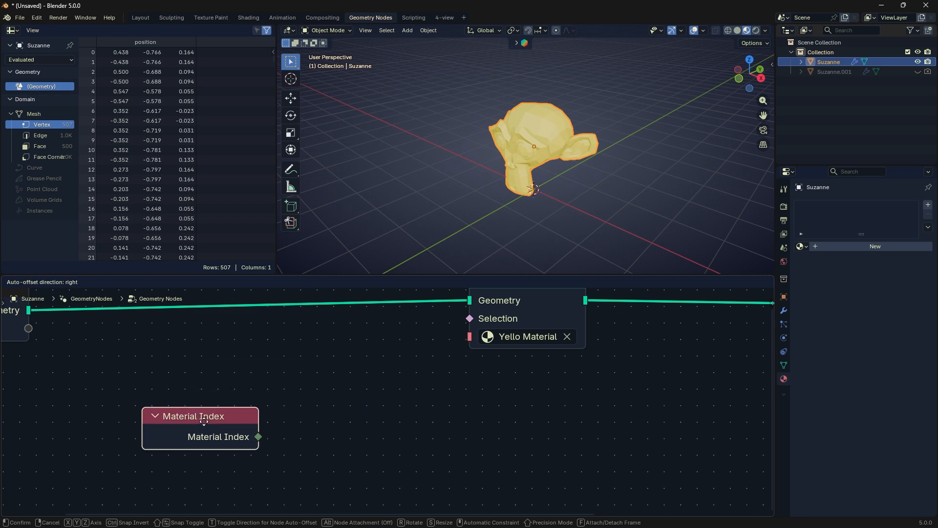
Step: Add a Material Selection node beside Material Index and set its material to Yello Material
key("shift+a")
mouse_move(300, 403)
mouse_move(291, 353)
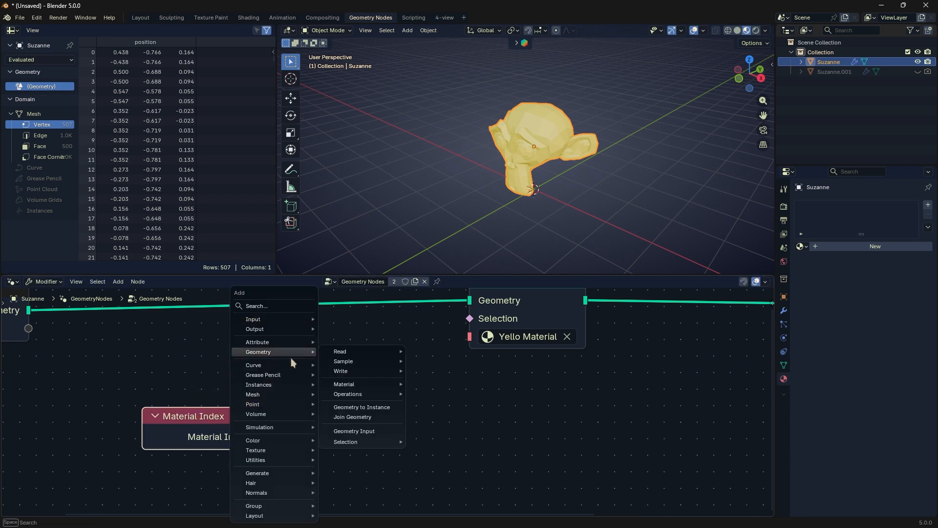
mouse_move(340, 386)
left_click(420, 405)
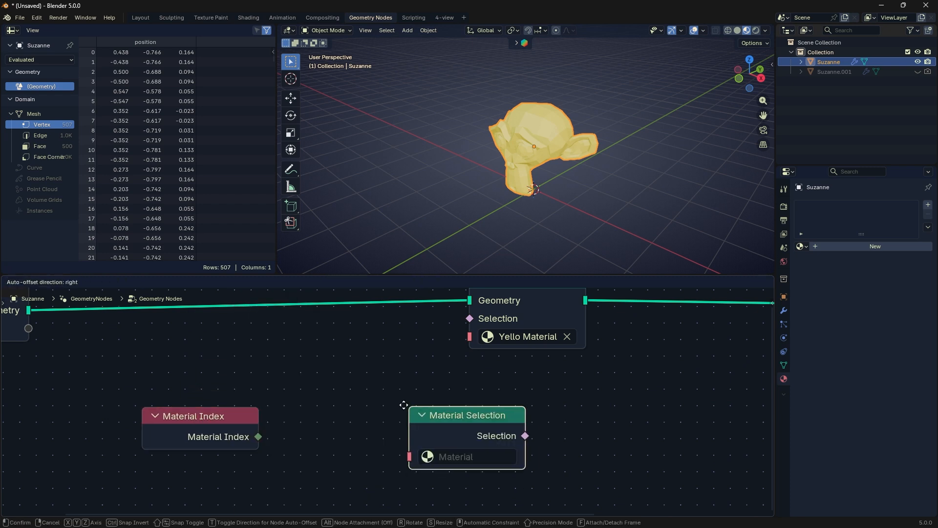
left_click(385, 426)
left_click(385, 426)
left_click(397, 290)
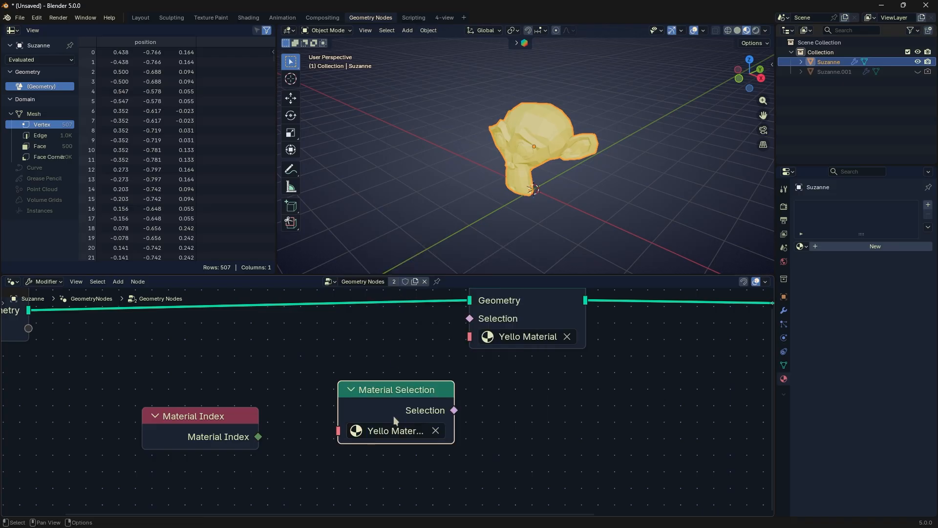
Step: Move Material Selection above Material Index and link its Selection output to Set Material's Selection input
left_click_drag(395, 401, 363, 404)
scroll(385, 411, "down", 1)
middle_click_drag(389, 412, 454, 412)
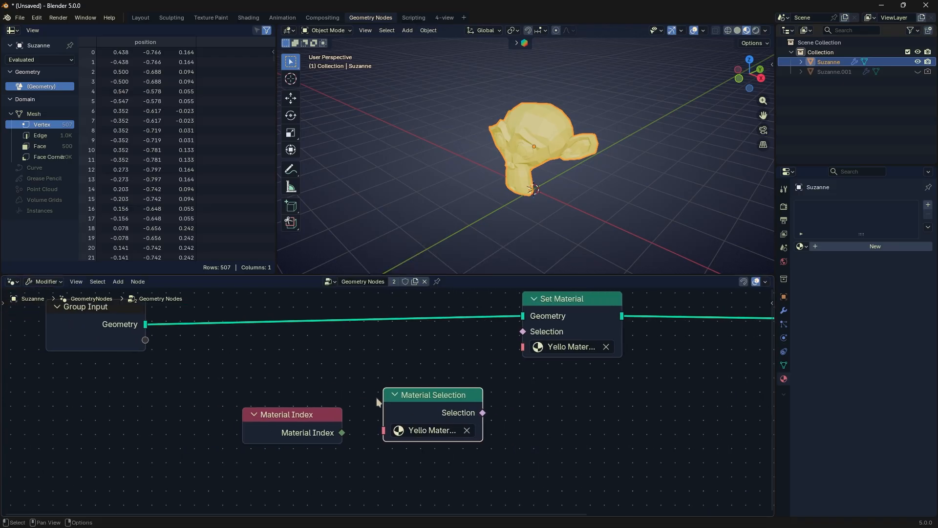
left_click_drag(384, 401, 396, 348)
left_click_drag(454, 365, 521, 332)
middle_click_drag(488, 389, 482, 386)
key("shift+a")
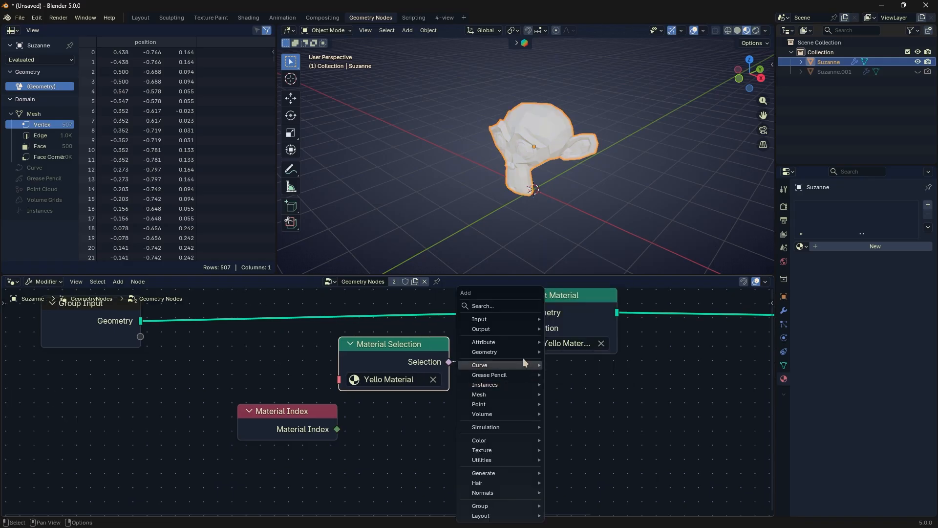
mouse_move(524, 355)
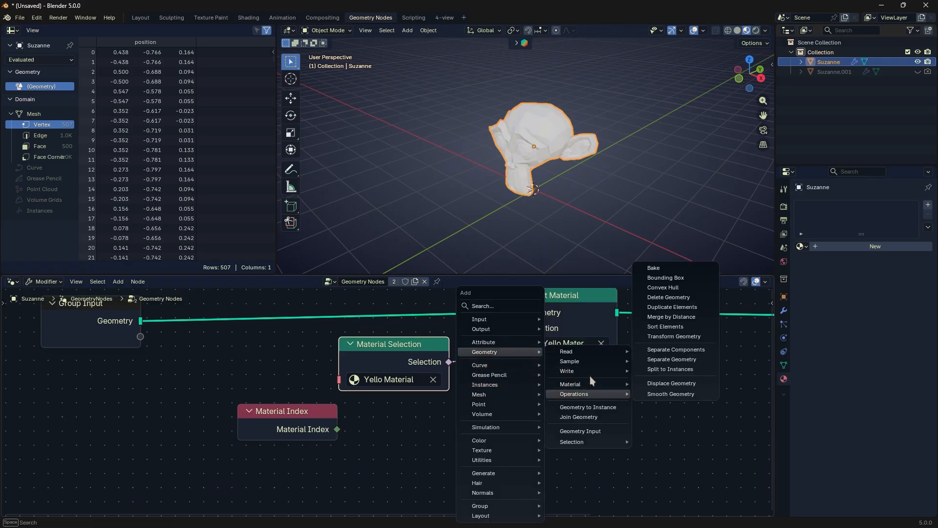
mouse_move(557, 386)
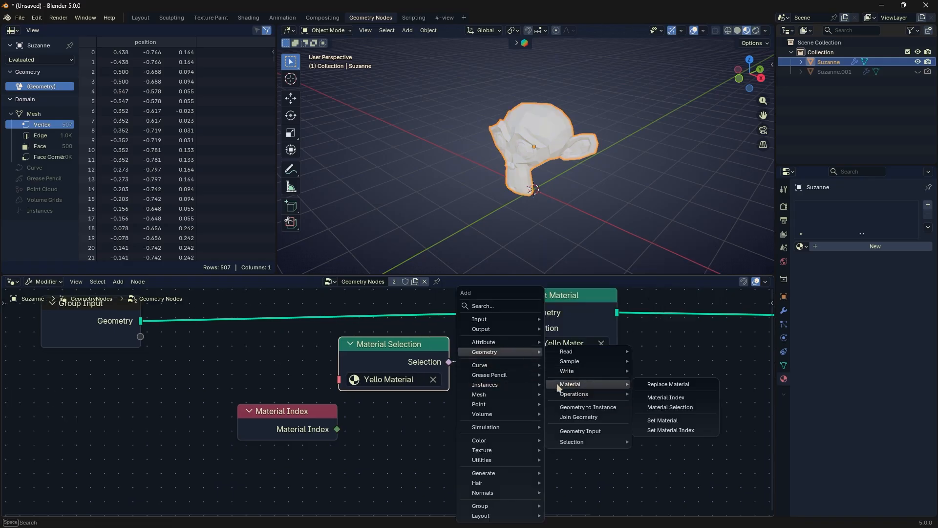
left_click(644, 419)
left_click(583, 404)
middle_click_drag(585, 404, 514, 407)
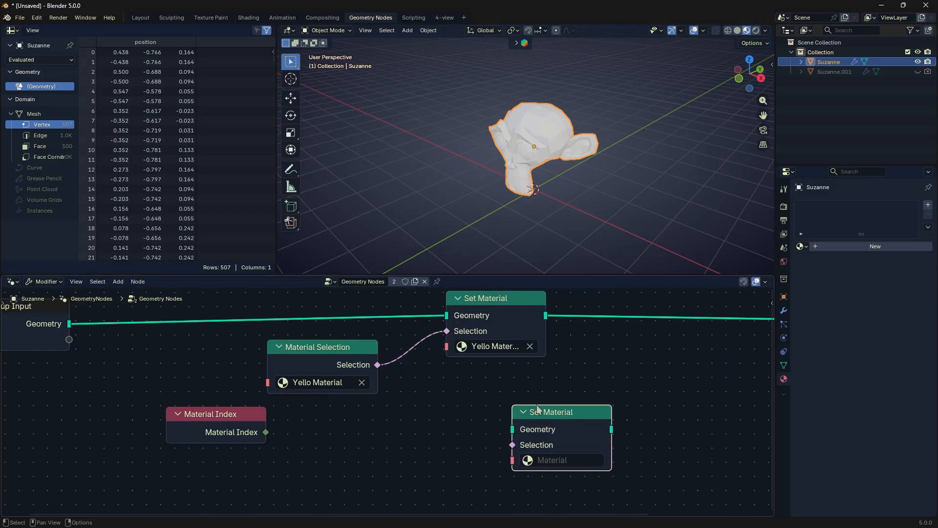
left_click(548, 459)
left_click(565, 339)
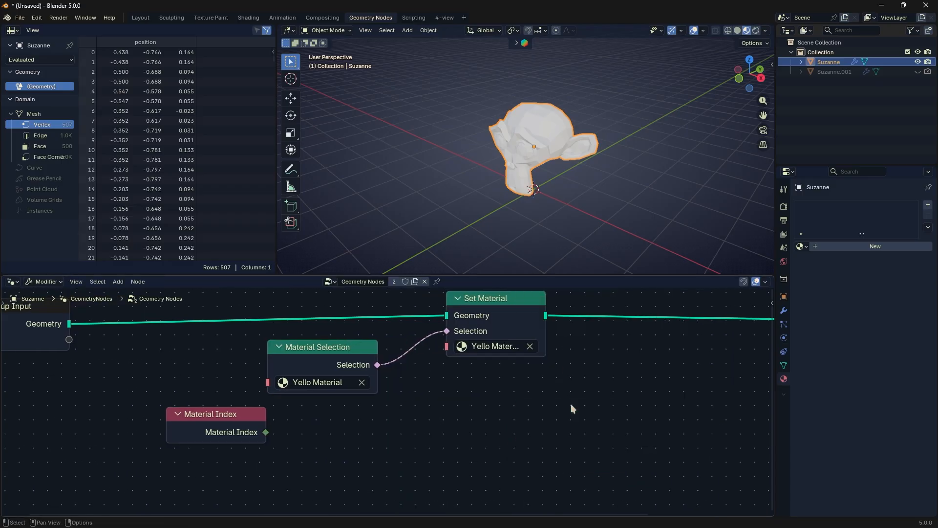
Step: Add a Set Material Index node below Set Material and link Material Selection and Material Index to its Selection and Material Index inputs
key("shift+a")
mouse_move(562, 351)
mouse_move(609, 385)
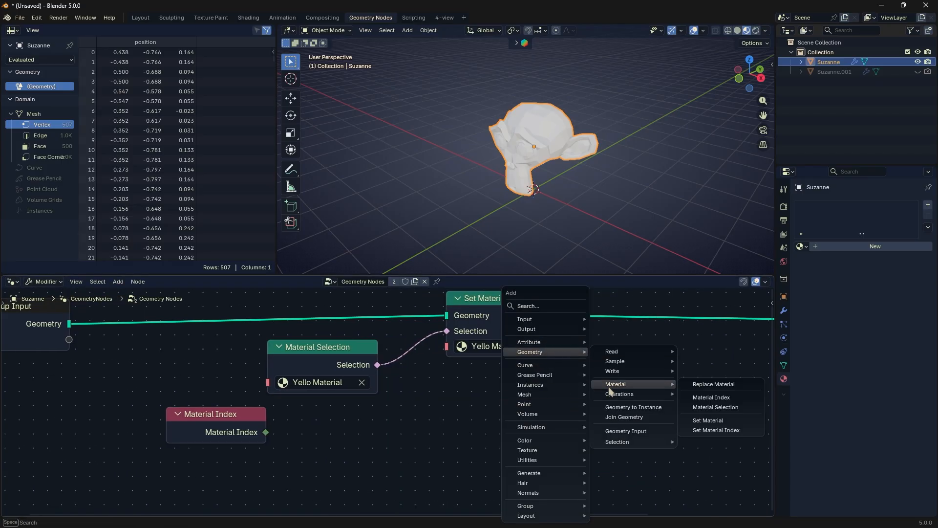
left_click(716, 430)
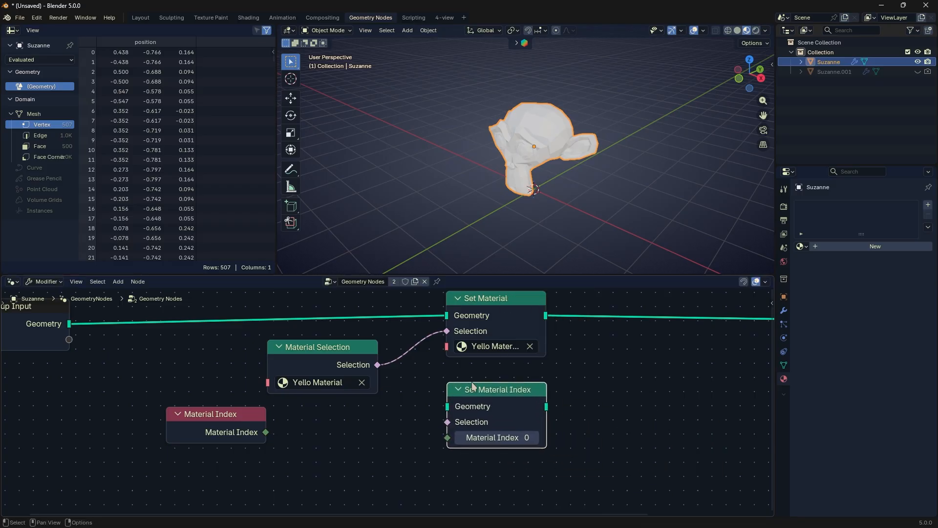
left_click(490, 382)
left_click_drag(387, 356, 459, 412)
left_click_drag(277, 423, 459, 429)
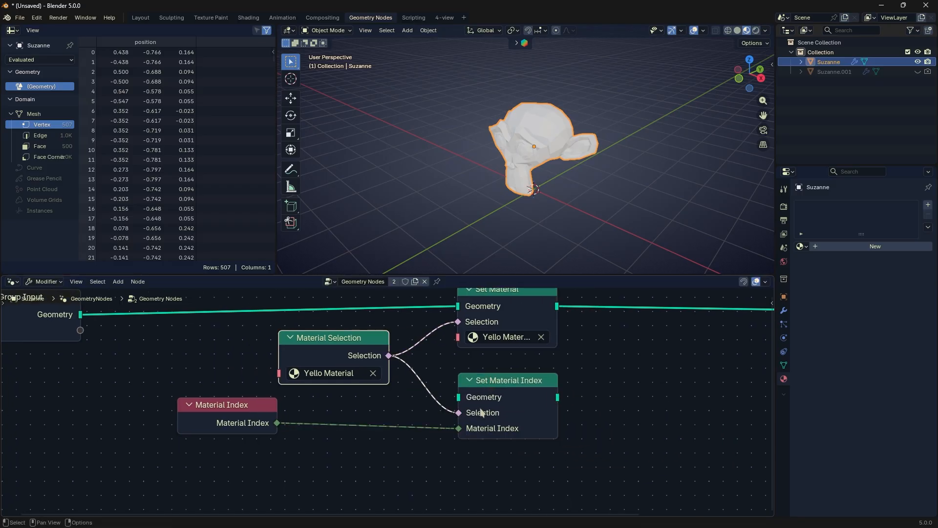
Step: Link the geometry output of Set Material Index to Group Output and feed its Geometry input from Group Input
scroll(497, 407, "down", 1)
middle_click_drag(497, 408, 413, 436)
left_click_drag(469, 426, 735, 348)
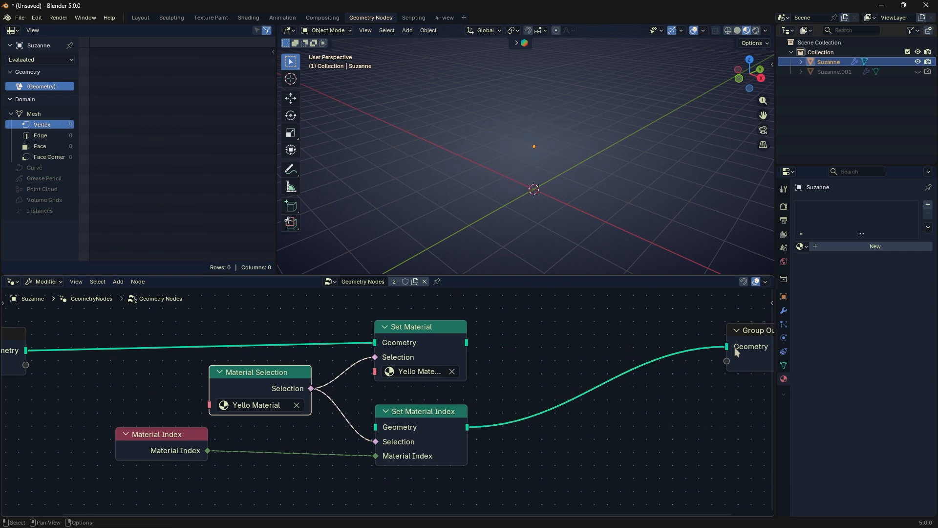
middle_click_drag(479, 405, 481, 410)
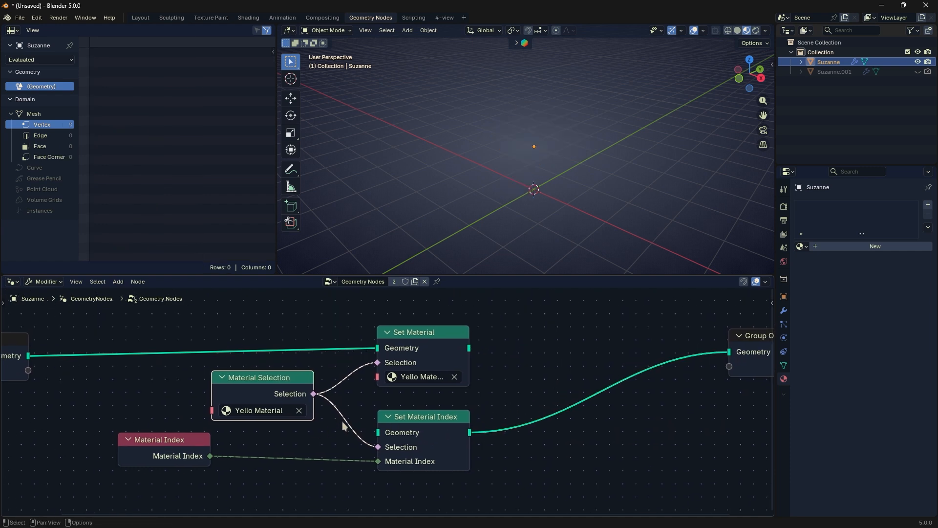
scroll(342, 422, "down", 1)
left_click_drag(103, 365, 400, 415)
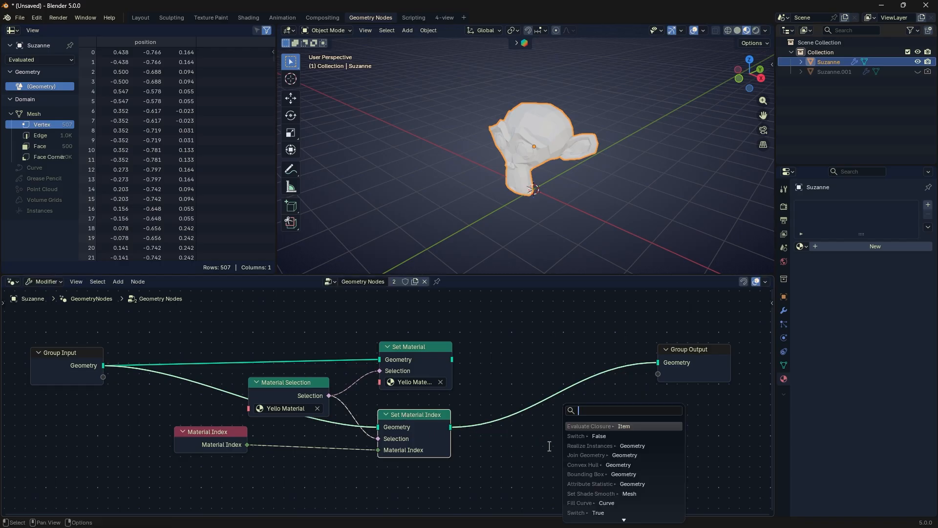